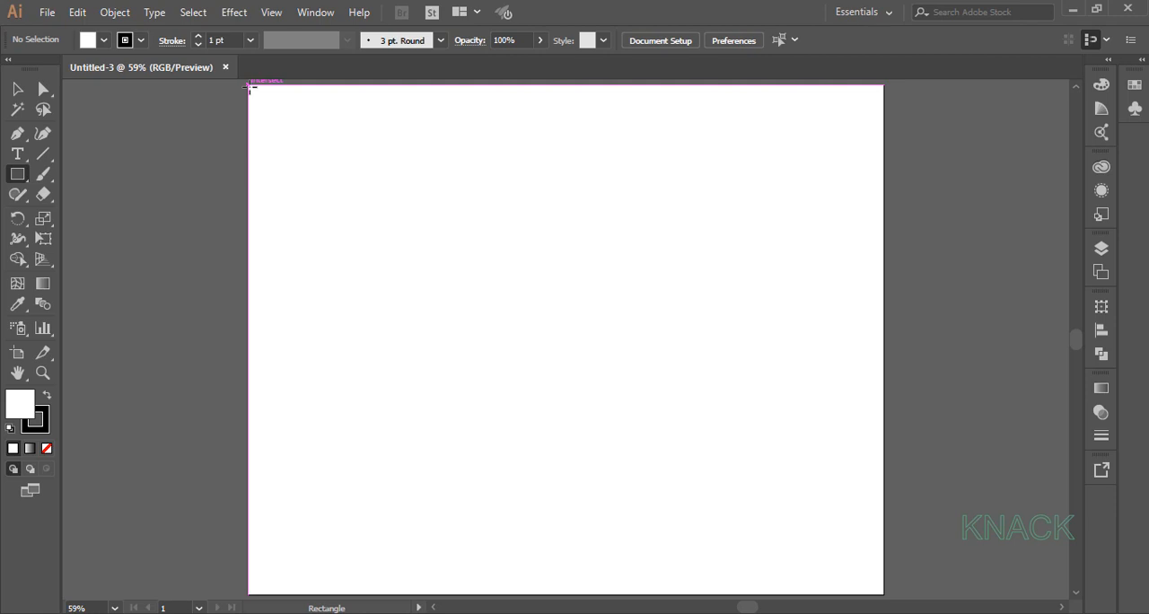
Draw a rectangle covering the whole artboard and remove its stroke.
drag(250, 87, 882, 591)
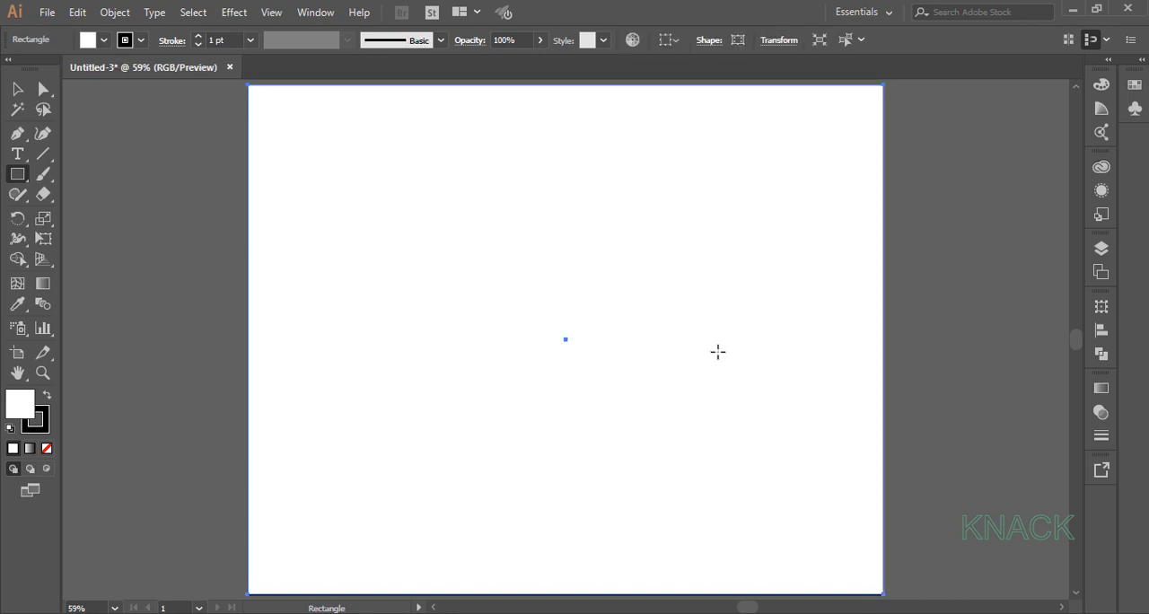
click(141, 40)
click(11, 68)
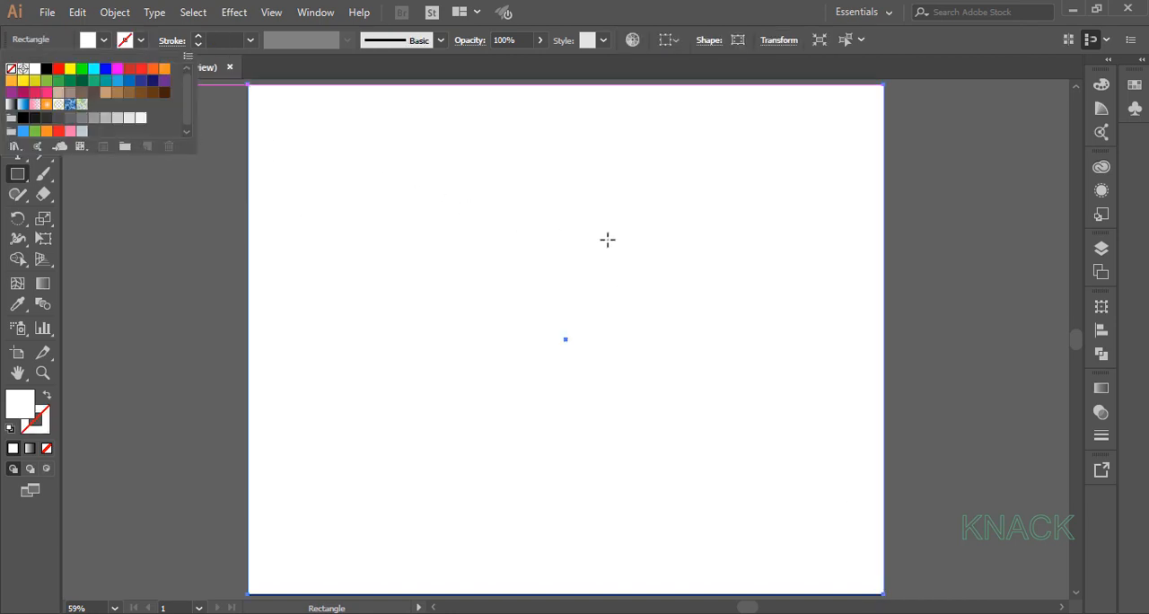
Fill the rectangle with a linear gradient and set its starting stop to RGB 255, 0, 0.
click(1101, 388)
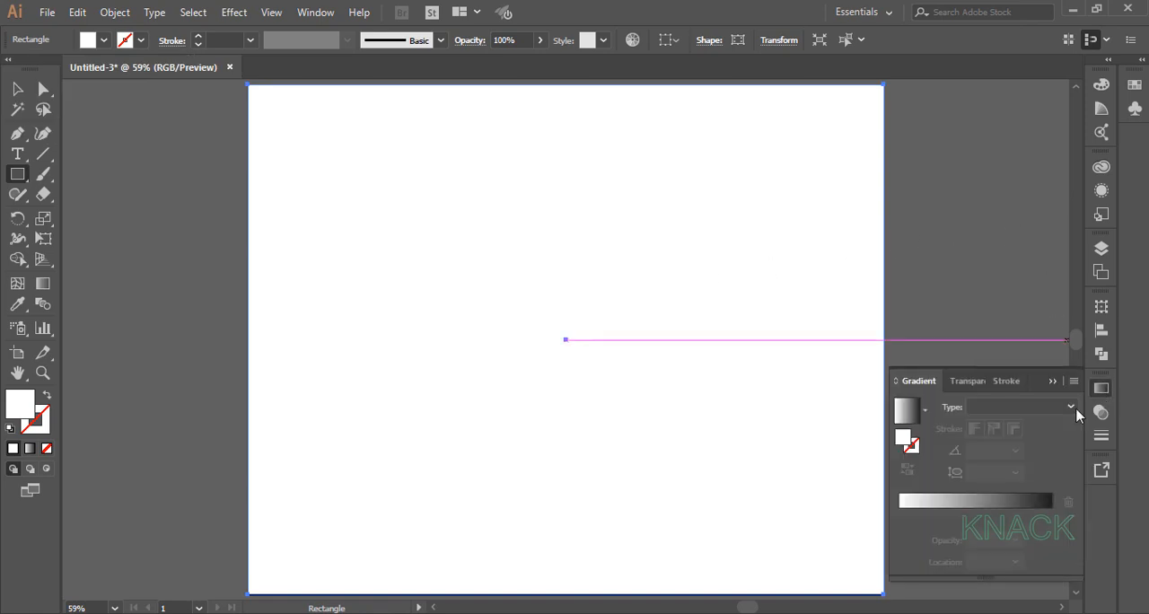
click(904, 411)
double_click(899, 515)
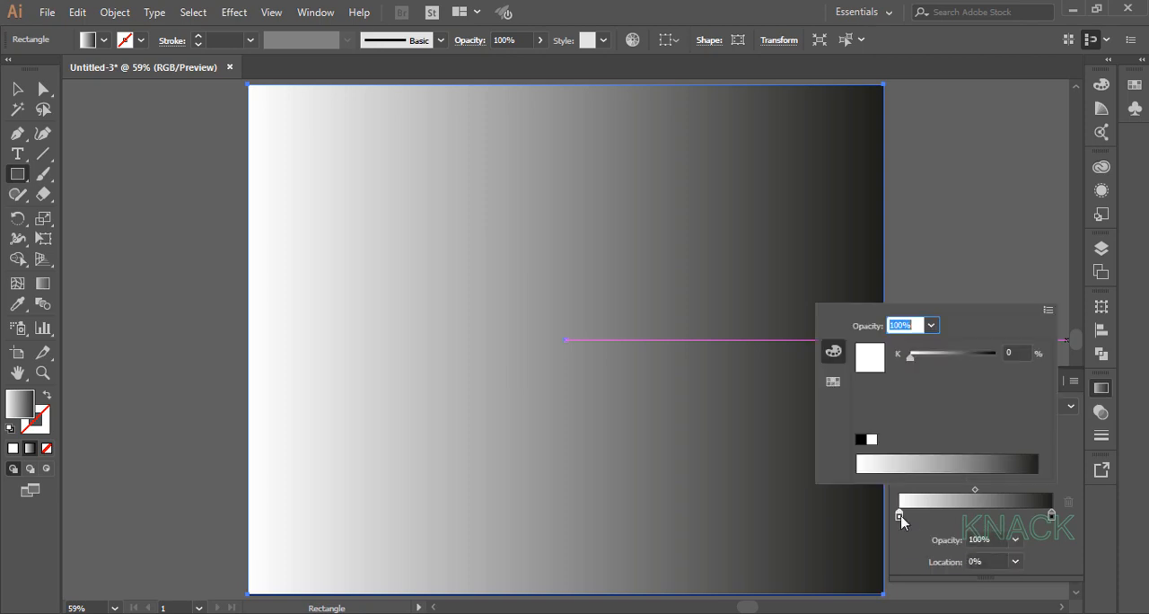
click(1047, 310)
click(982, 335)
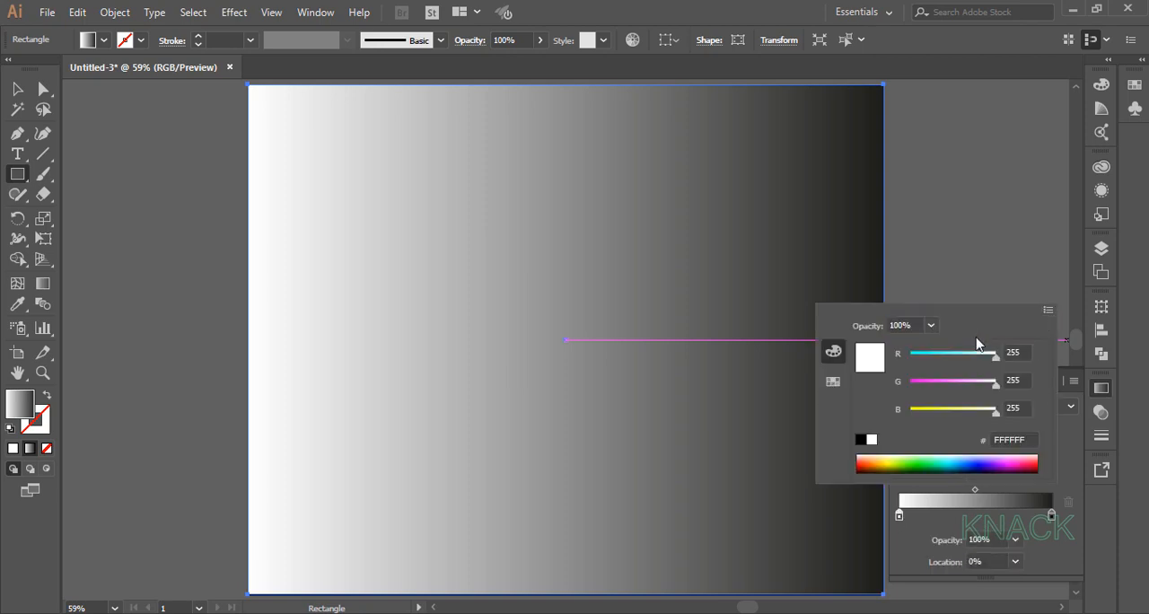
click(1022, 380)
text(0)
key(Tab)
text(0)
key(Tab)
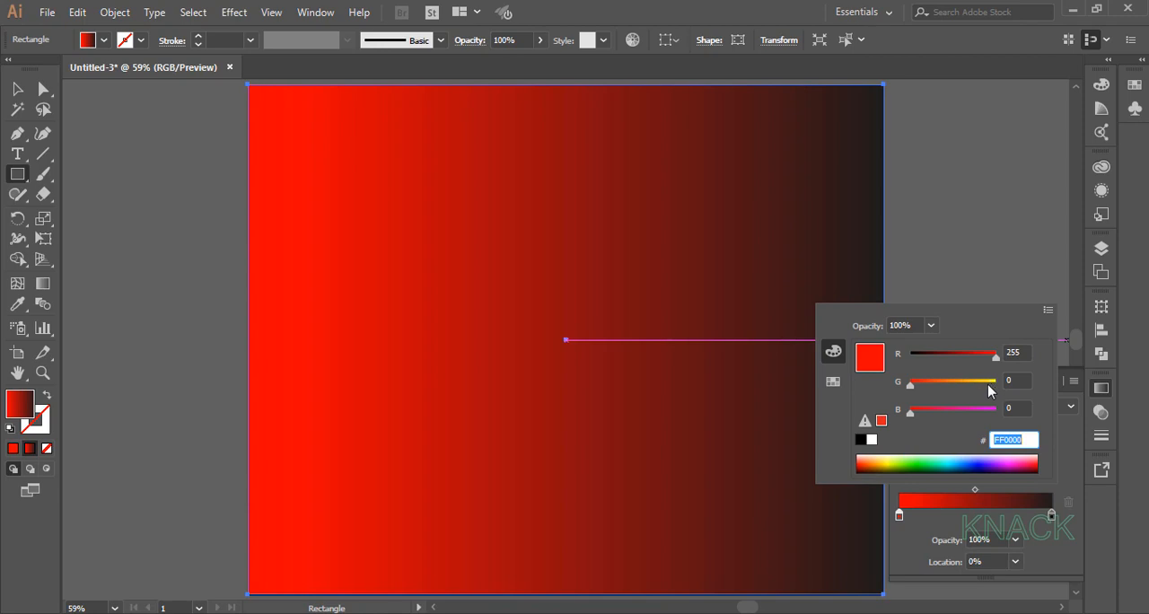
Set the gradient's end stop to the RGB colour 100, 0, 0.
click(1052, 517)
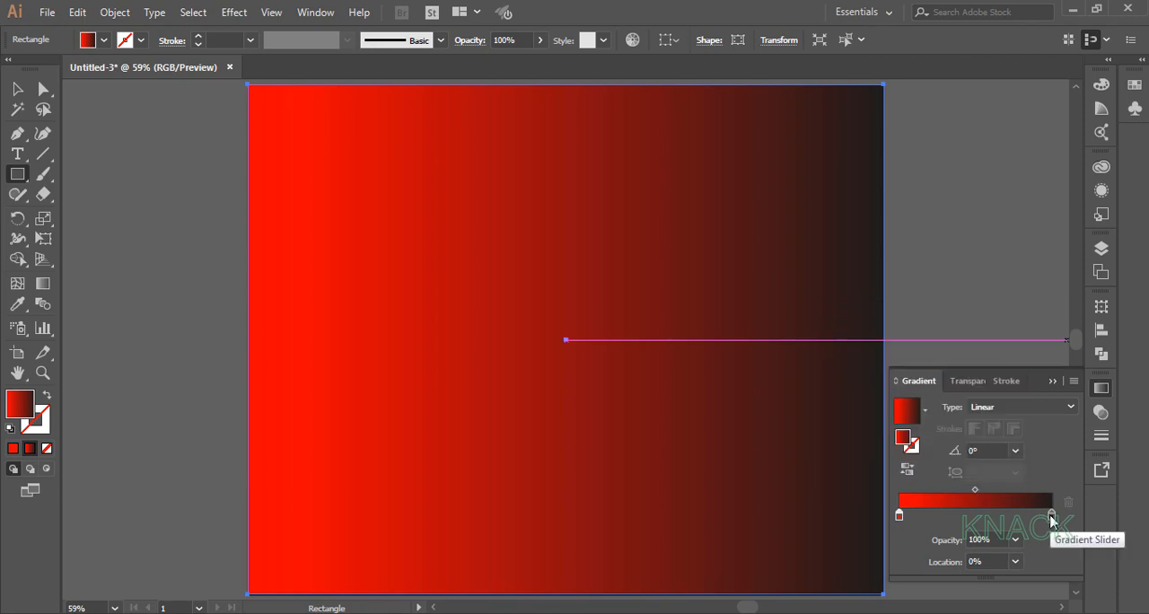
double_click(1052, 517)
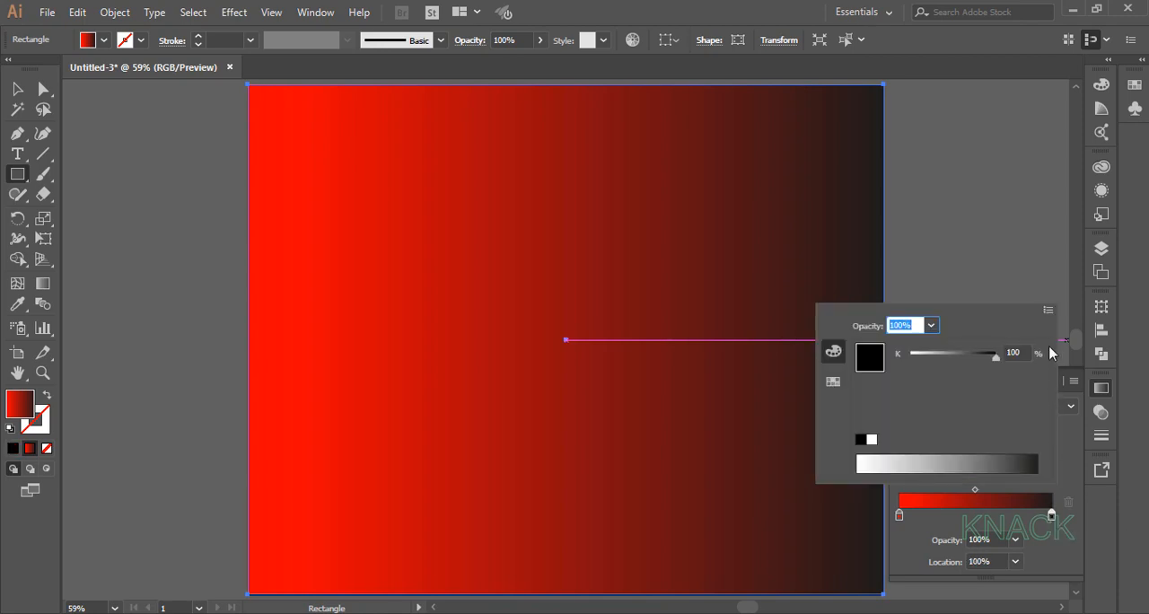
click(1048, 311)
click(953, 336)
click(1007, 352)
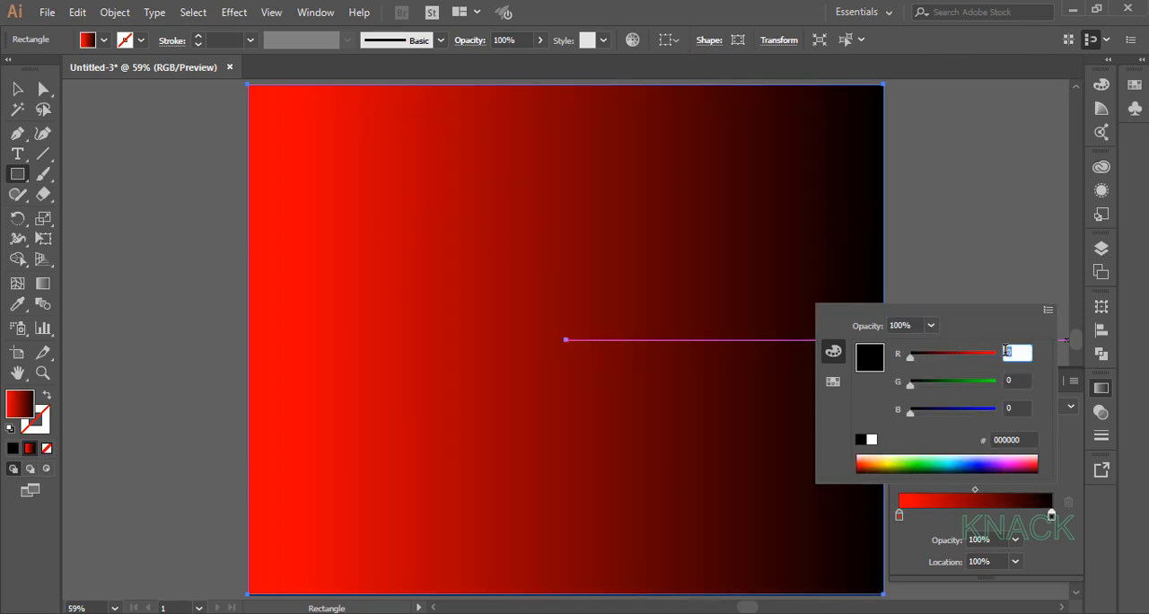
text(100)
key(Tab)
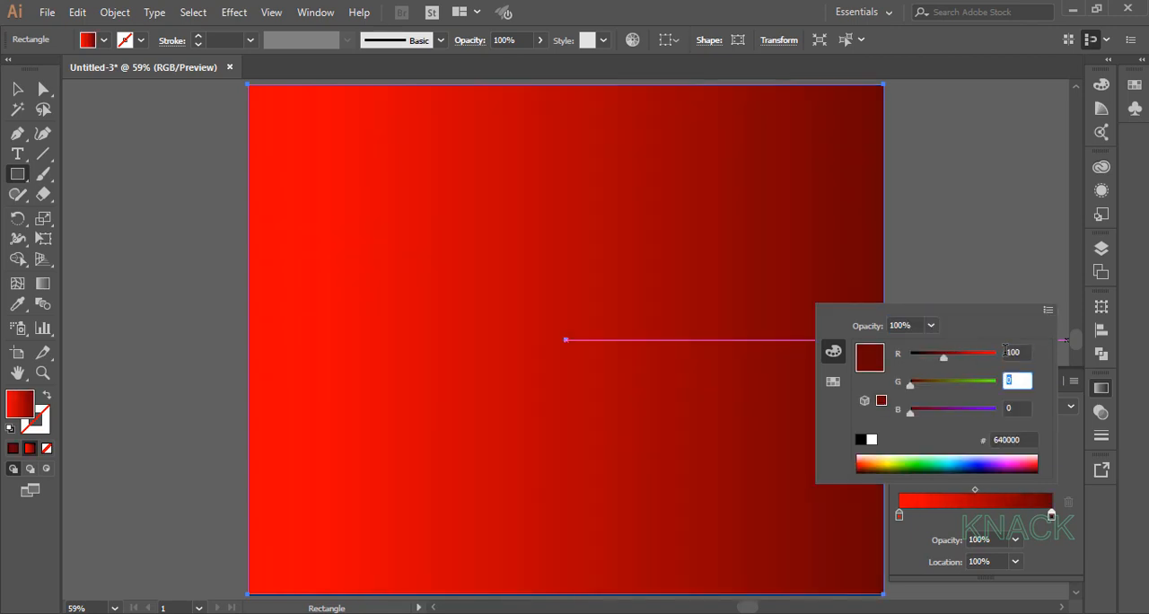
key(Tab)
key(Tab)
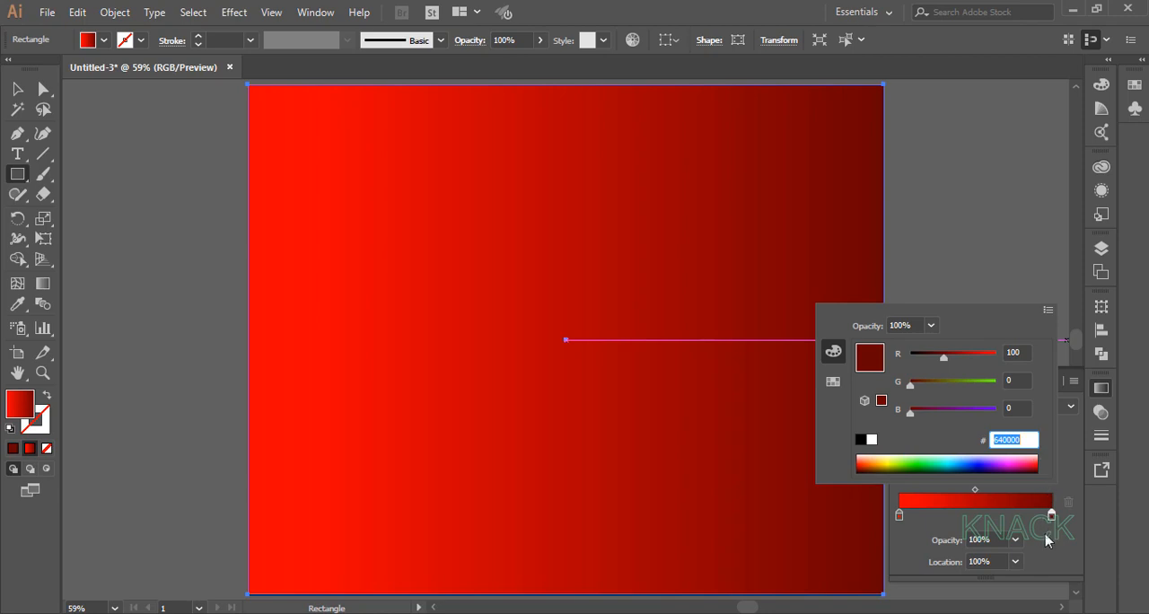
key(Return)
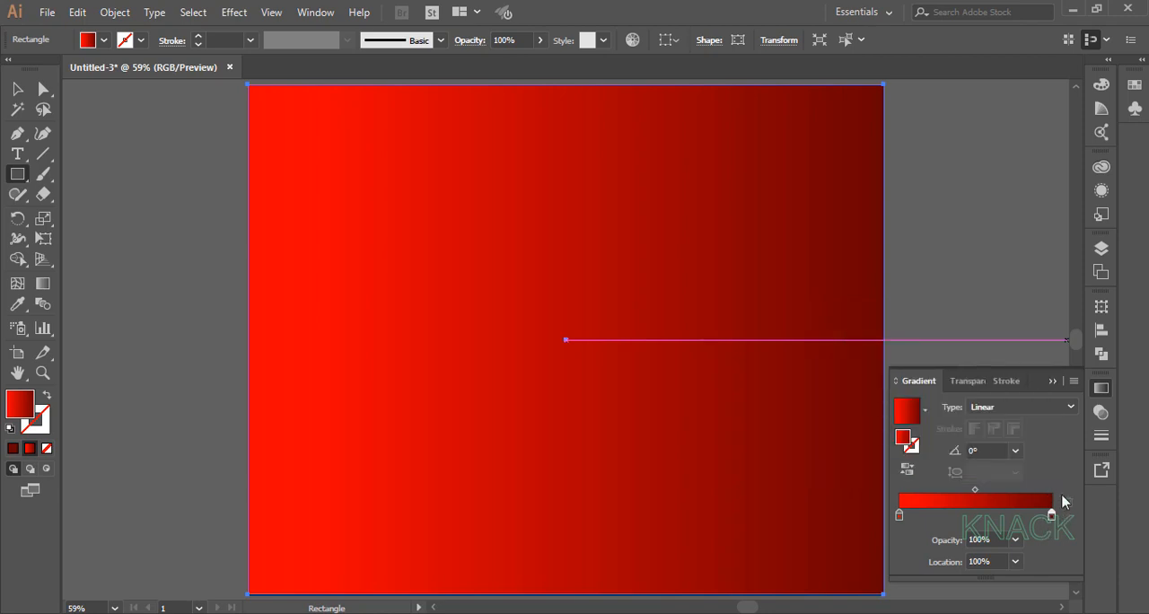
click(1101, 387)
Rename the rectangle's layer as BG and lock it.
click(1103, 250)
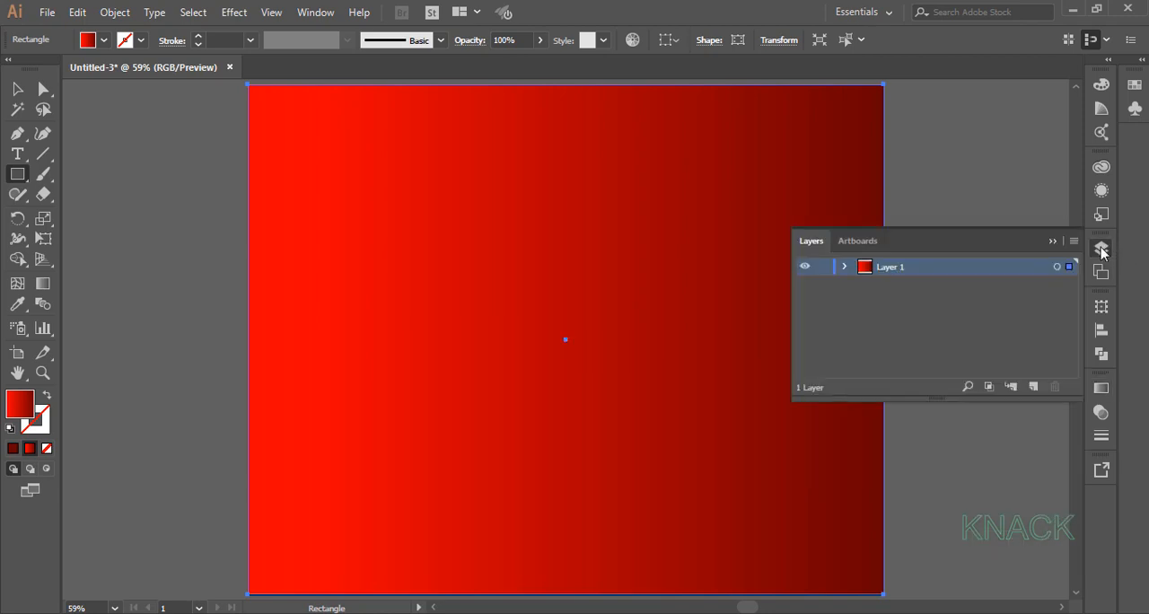
double_click(891, 268)
text(BG)
key(Return)
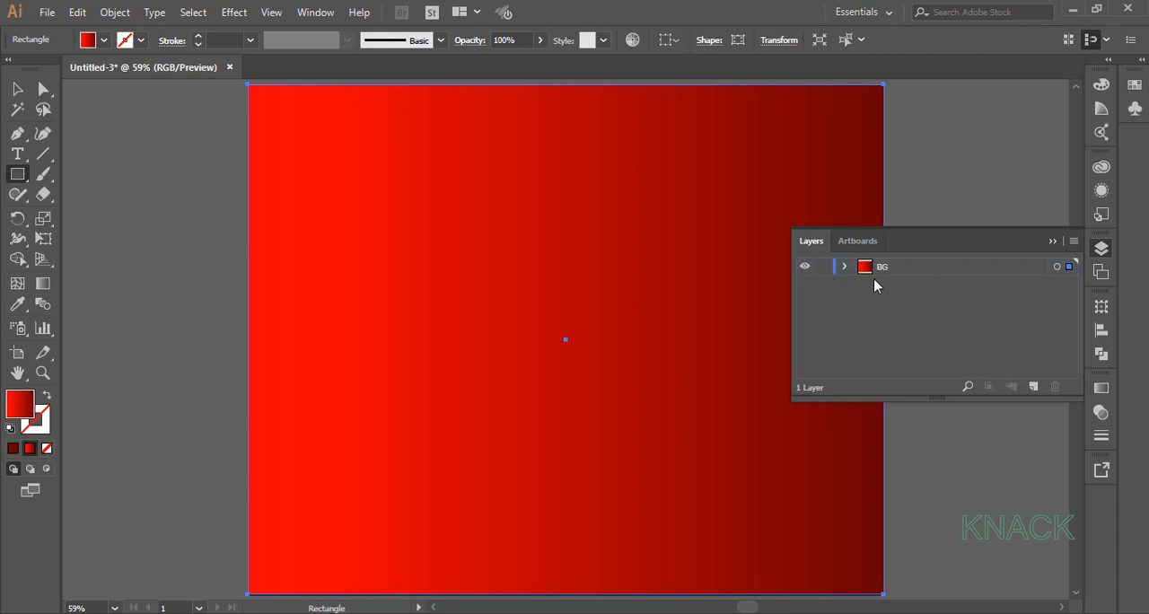
click(823, 268)
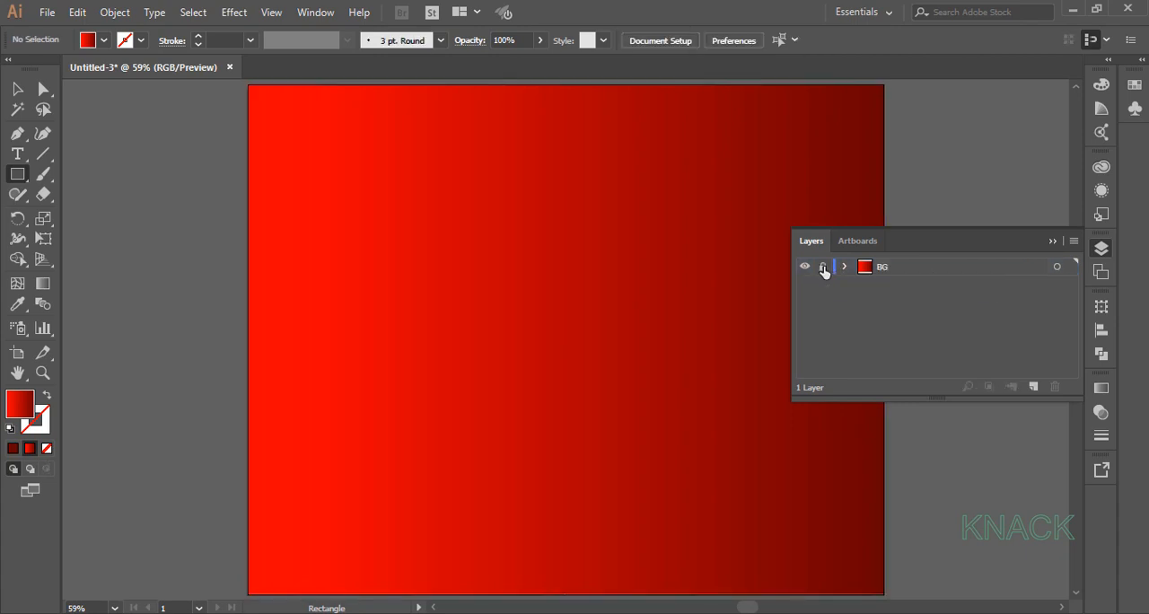
Add a new layer above BG and name it DESIGN.
click(1031, 385)
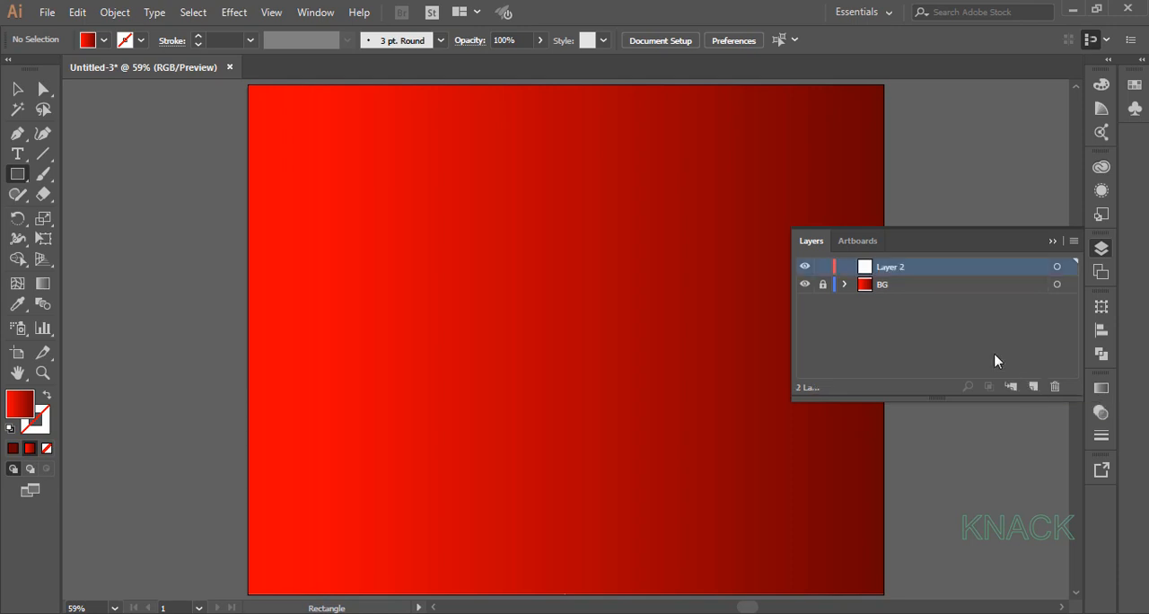
double_click(899, 267)
text(DESIGN)
key(Return)
click(1052, 240)
Create a 70 x 70 px circle near the upper-left area of the artboard with the Ellipse tool.
click(18, 176)
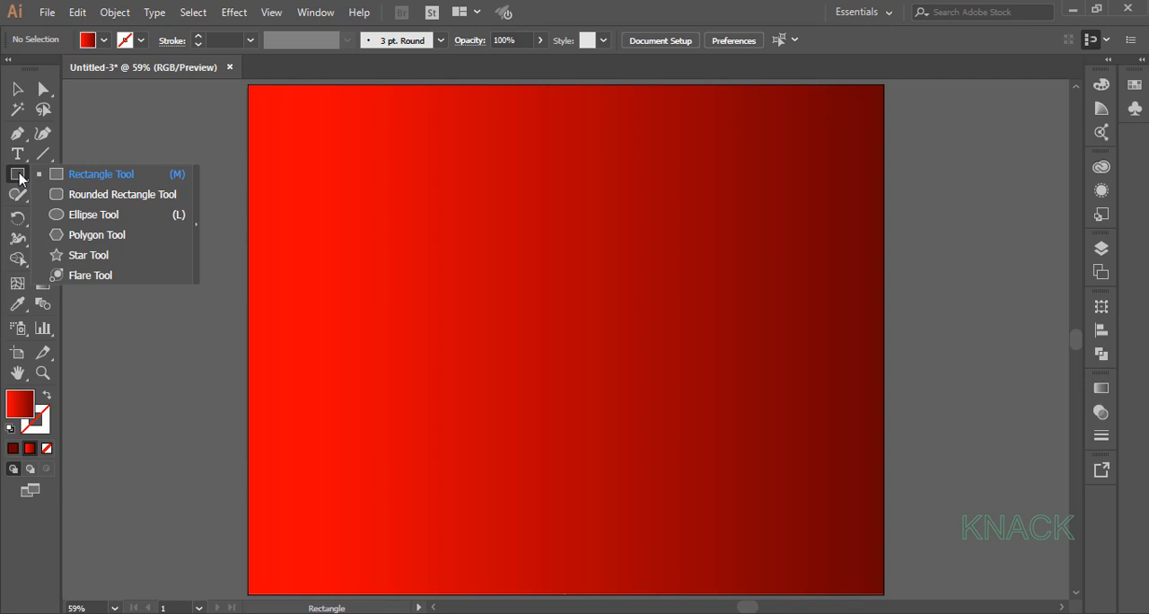
click(97, 224)
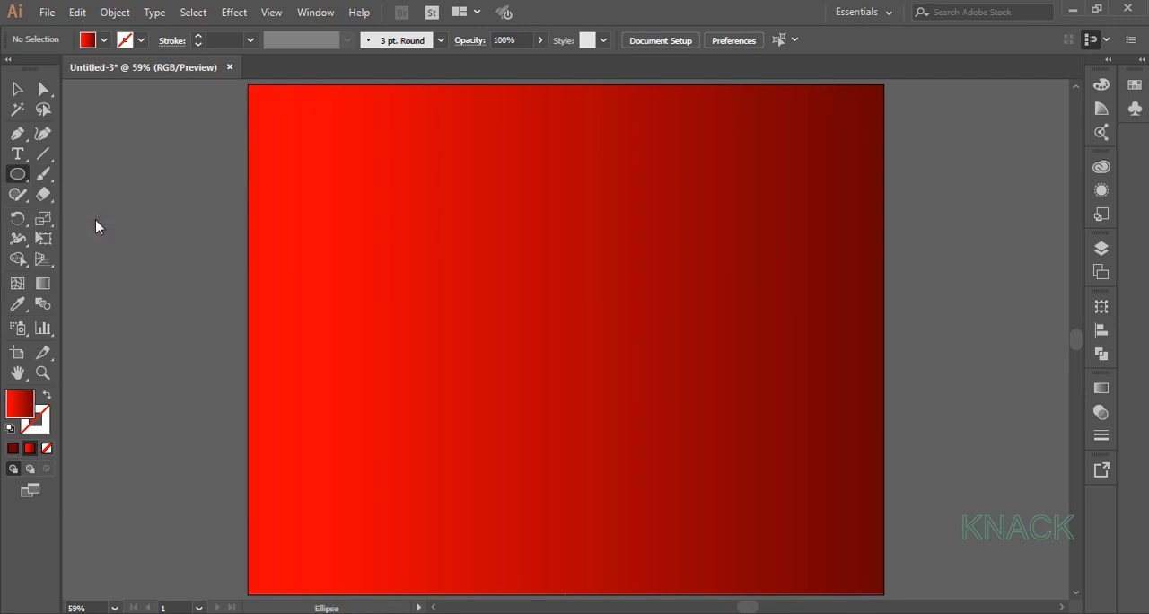
click(326, 160)
text(70)
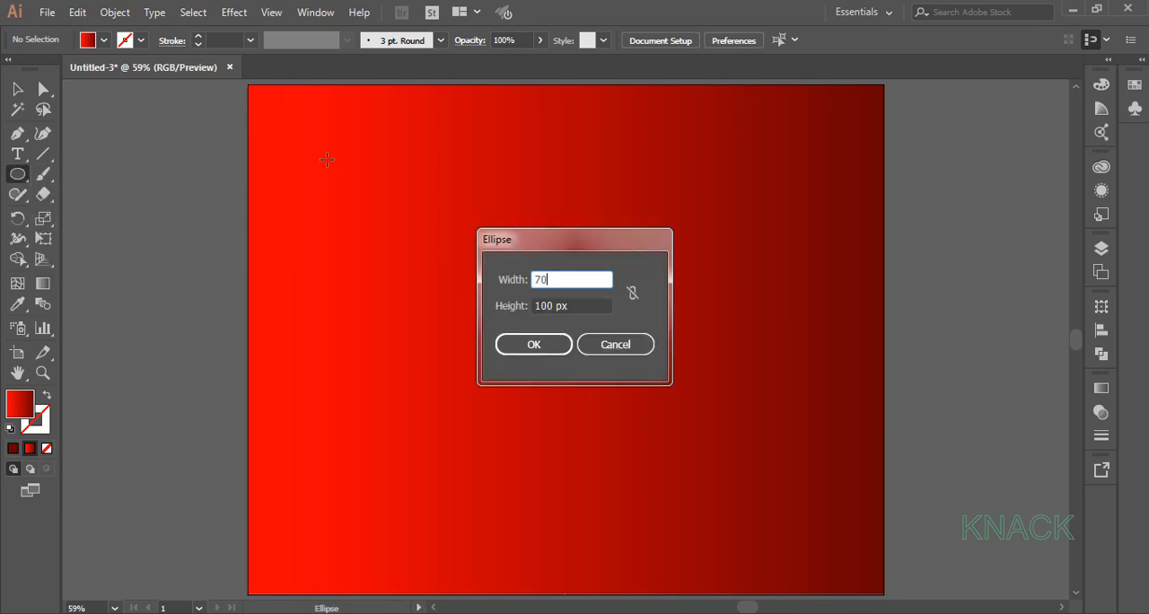
key(Tab)
text(70)
key(Return)
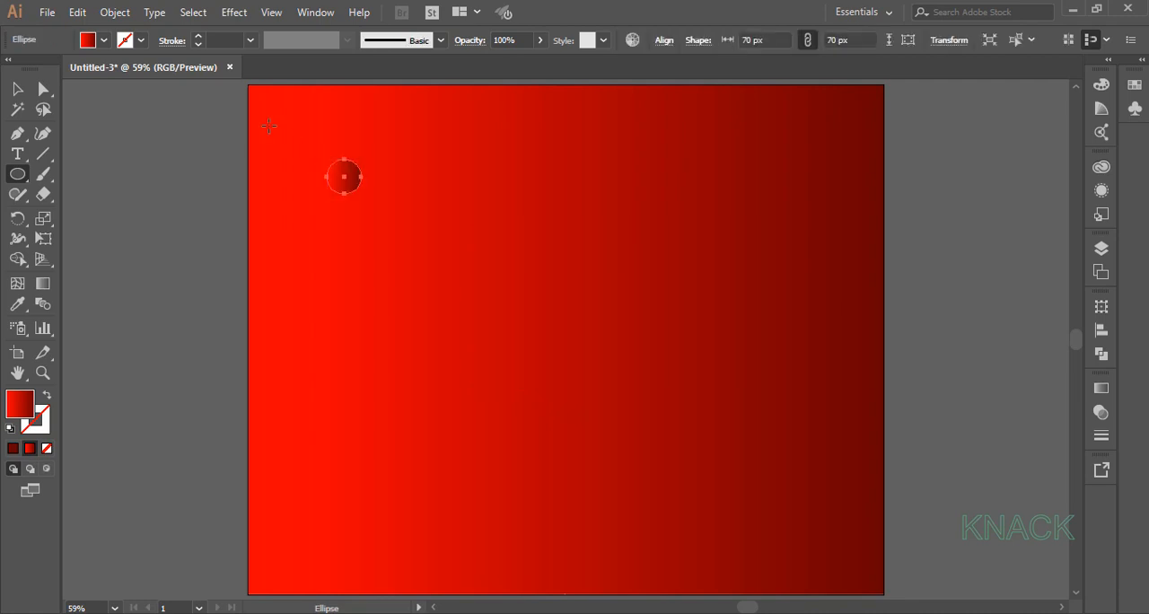
Change the circle's fill to solid black, keeping it without a stroke.
click(140, 40)
click(48, 69)
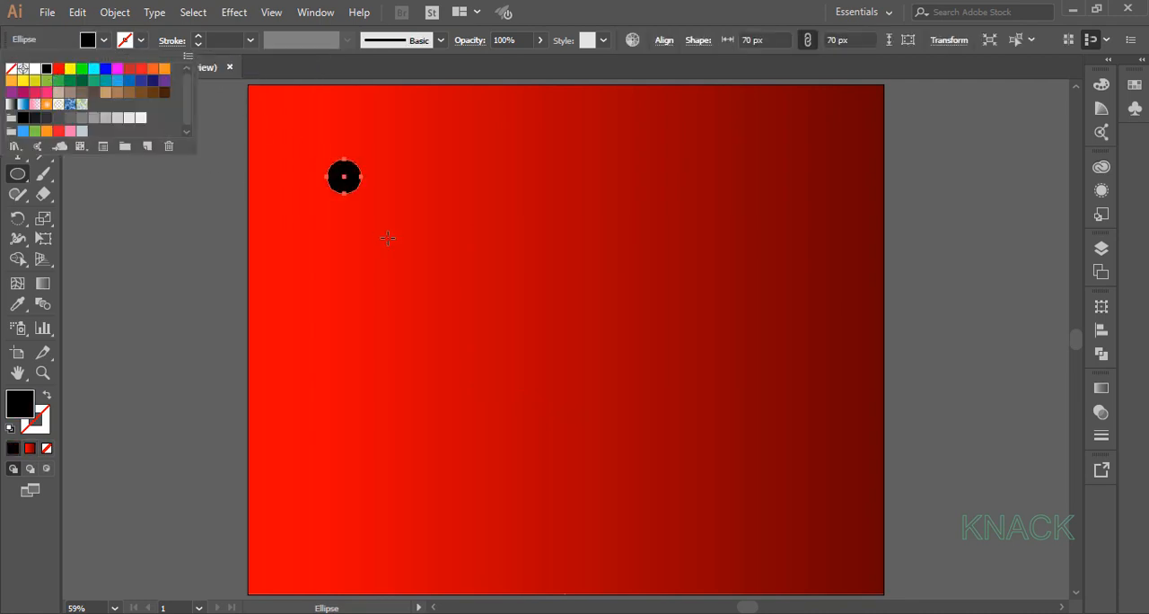
click(425, 205)
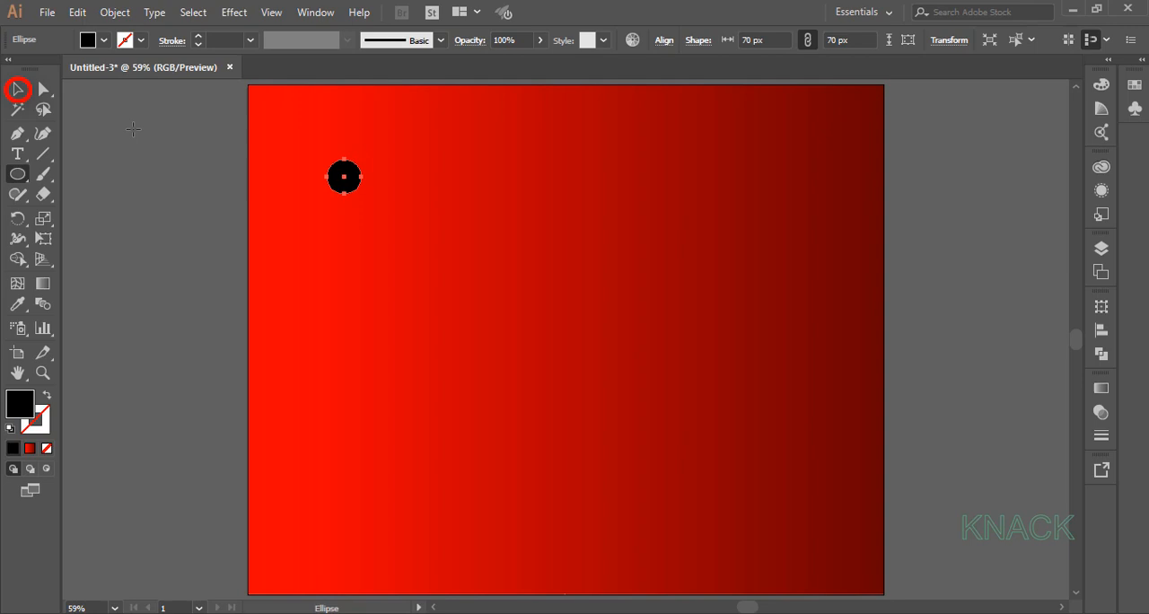
Make a copy of the black circle moved 105 px horizontally and 0 px vertically.
click(18, 89)
double_click(18, 89)
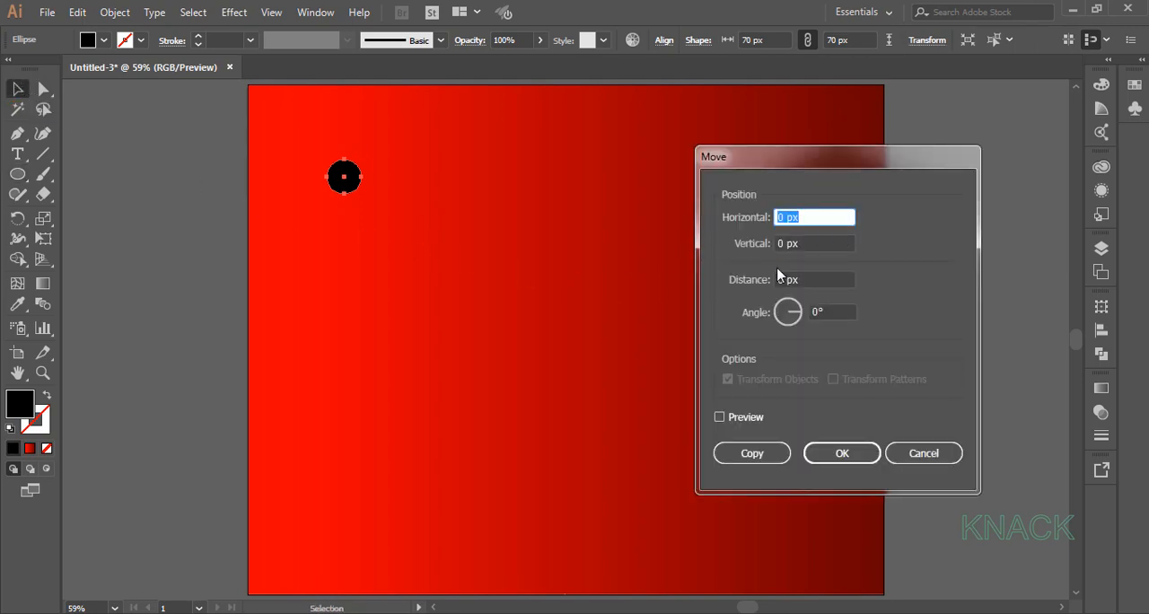
text(105)
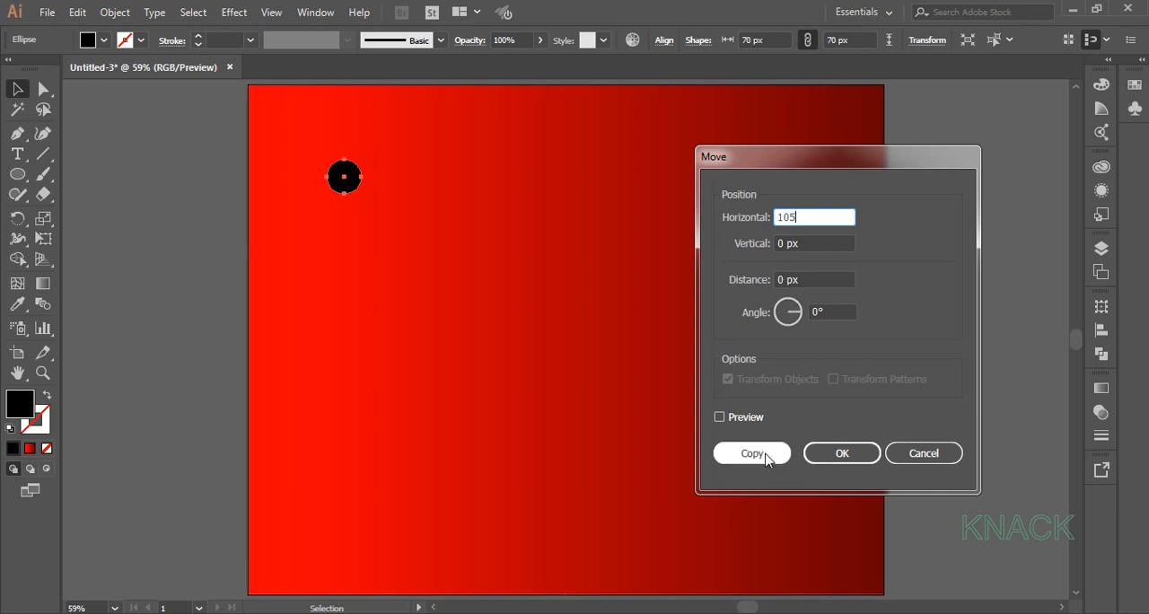
key(Tab)
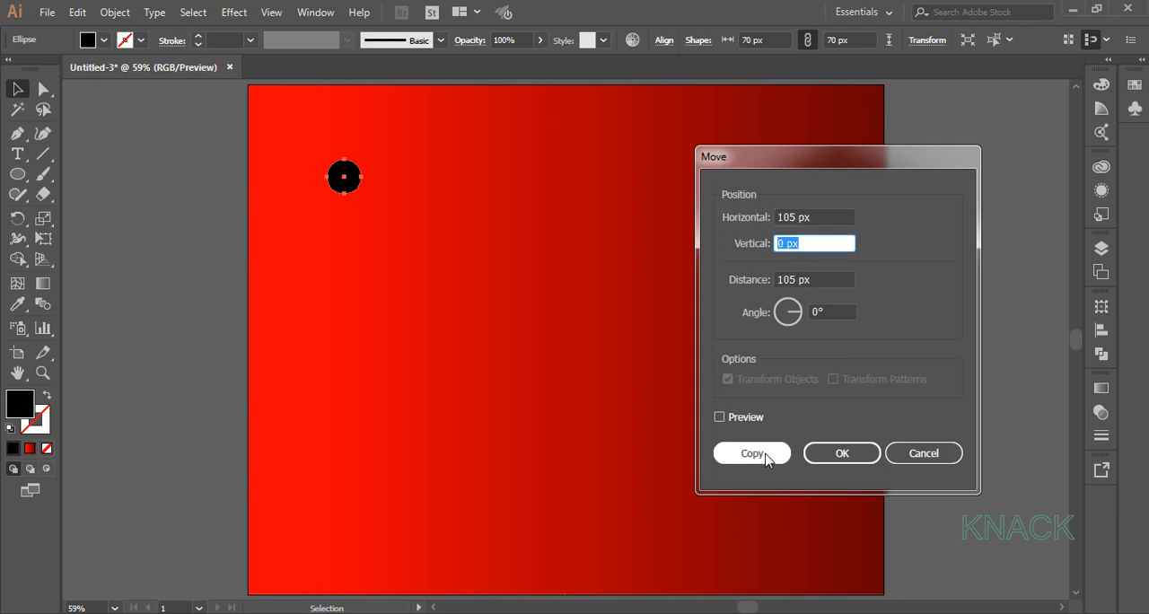
click(764, 453)
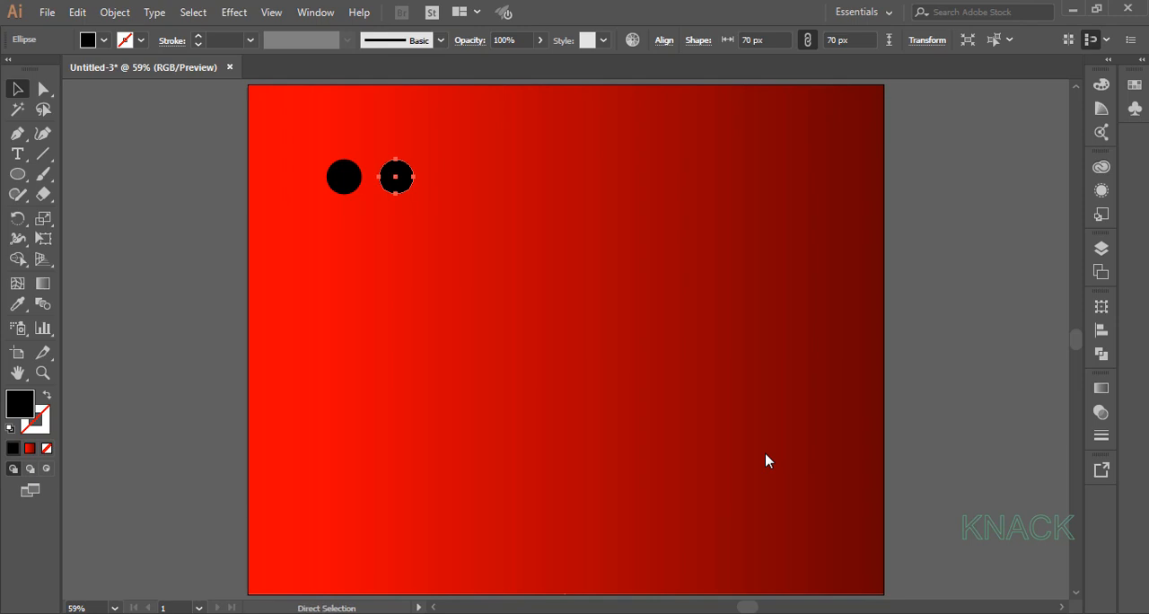
Repeat the horizontal copy four more times to build a row of six circles.
key(ctrl+d)
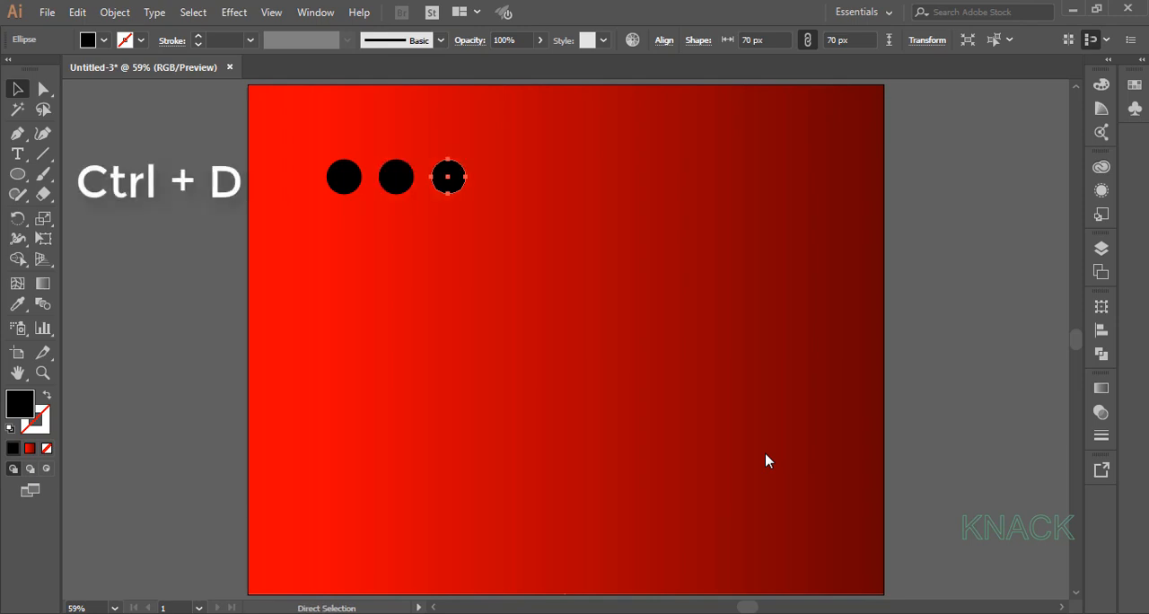
key(ctrl+d)
key(ctrl+d)
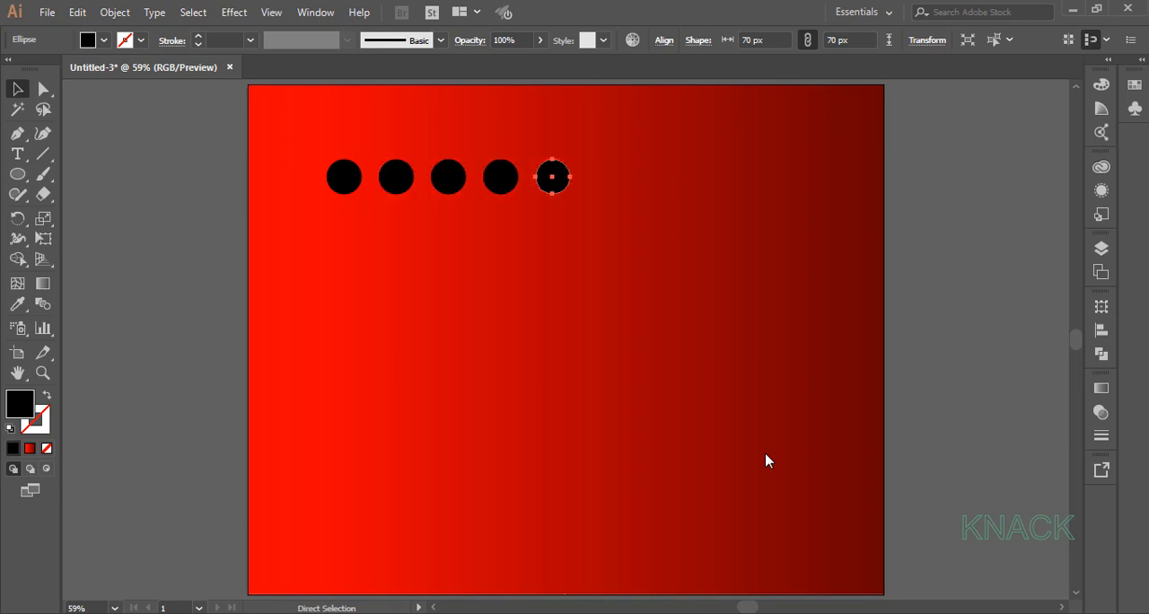
key(ctrl+d)
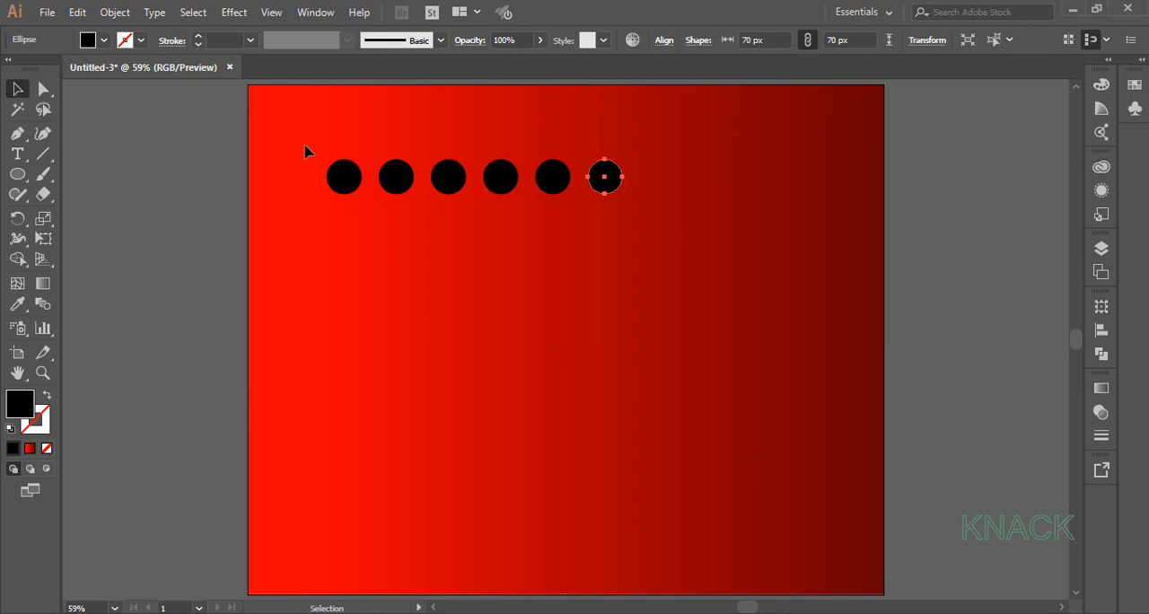
Copy the whole row of six circles with a move of 0 px horizontally and 105 px vertically.
drag(305, 151, 678, 235)
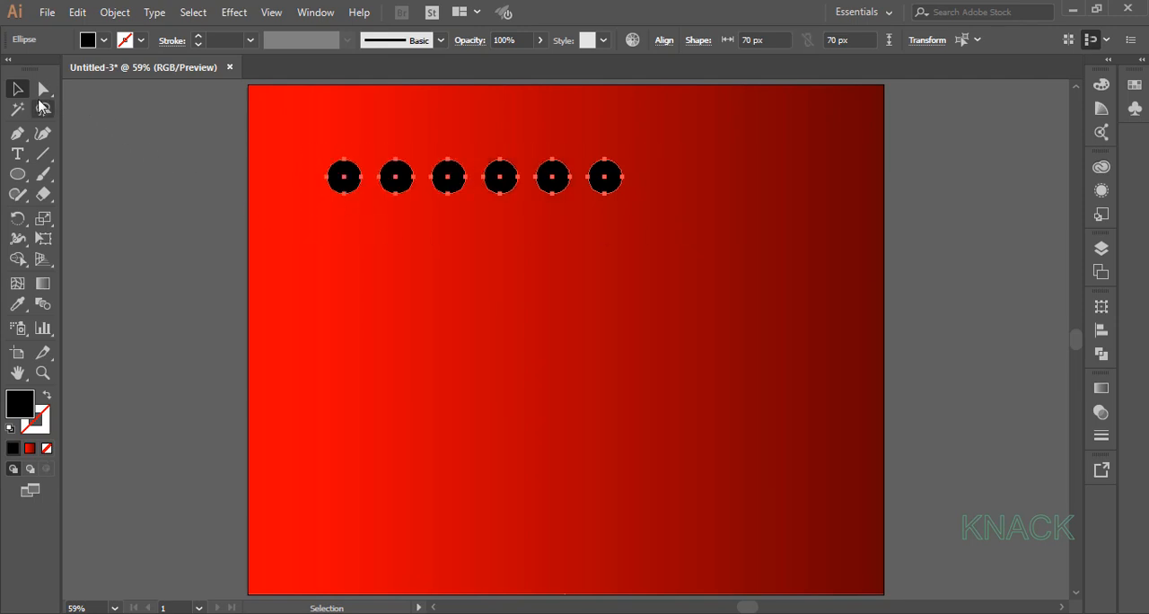
double_click(18, 89)
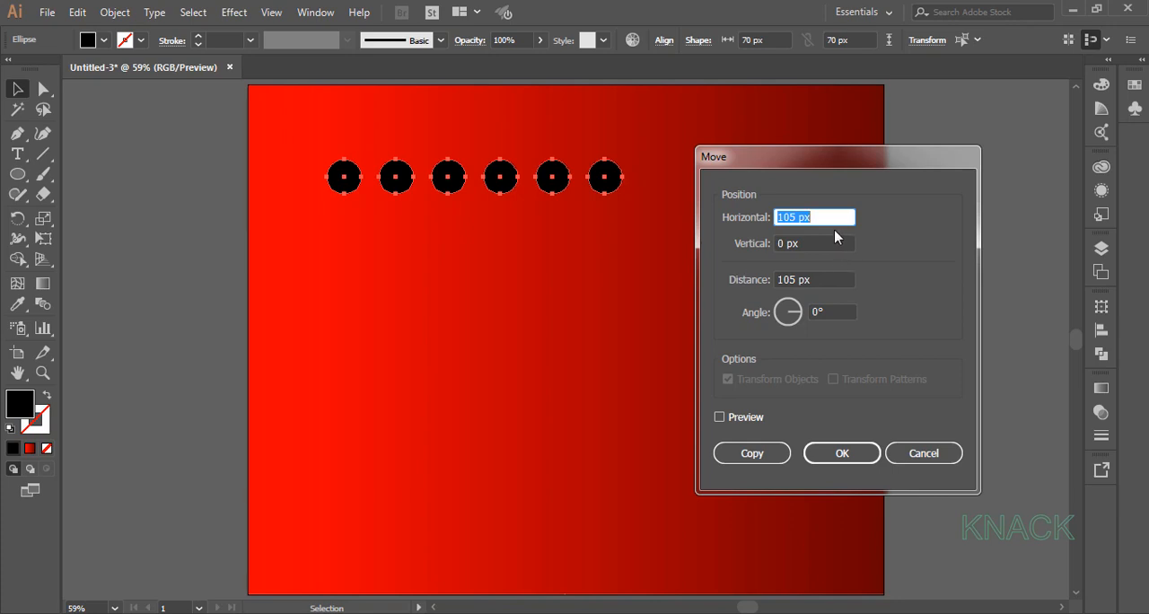
text(0)
key(Tab)
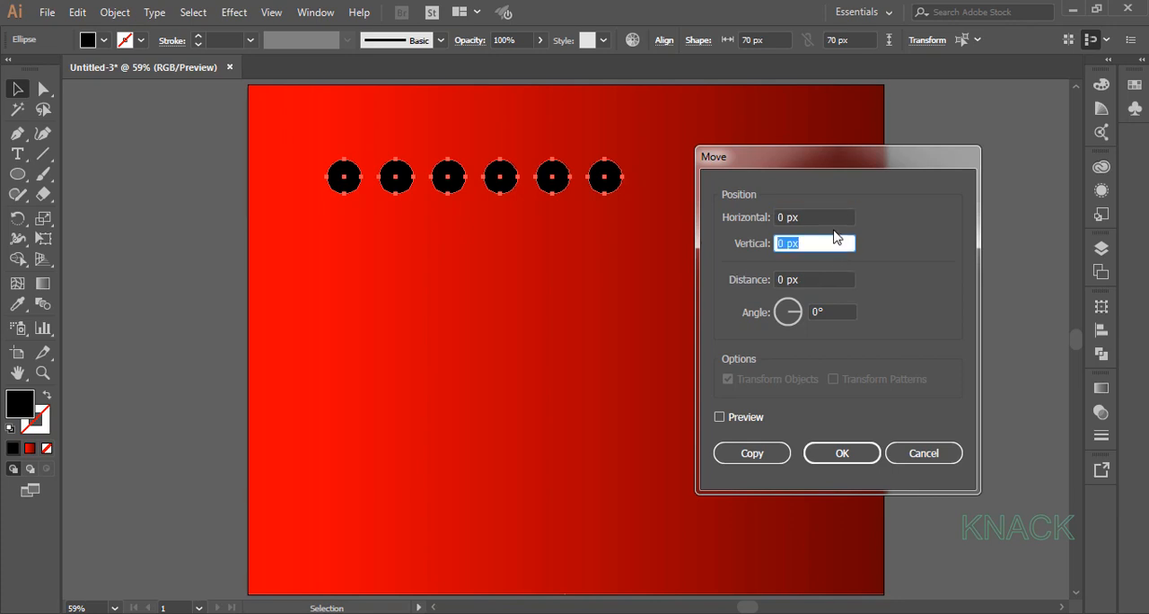
text(105)
key(Tab)
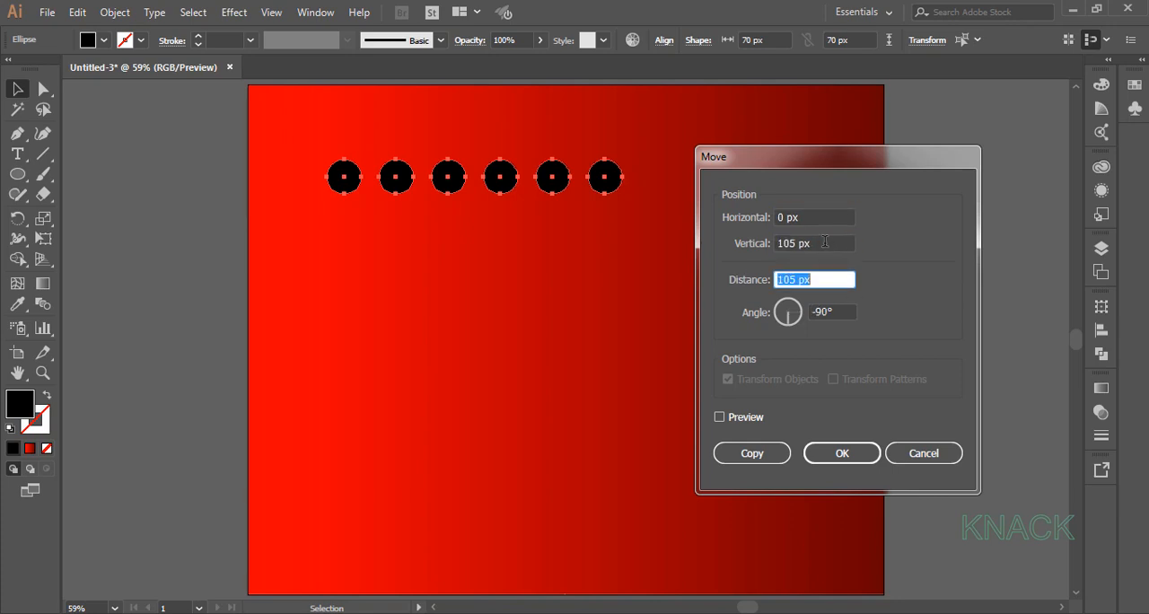
click(757, 454)
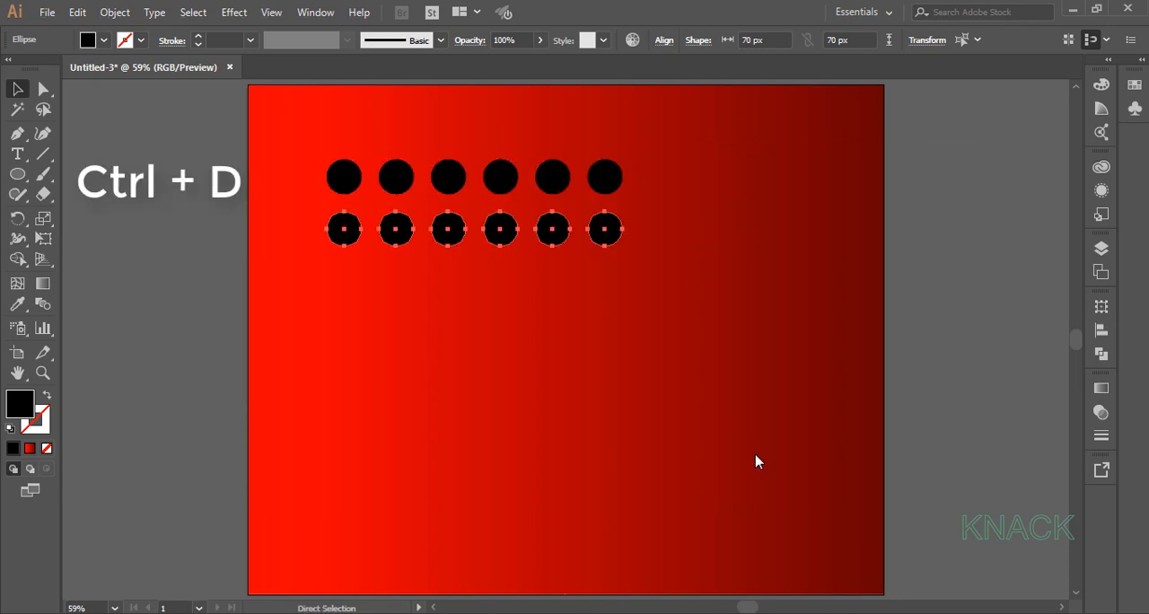
Repeat the row copy three more times to build a grid of five rows of circles.
key(ctrl+d)
key(ctrl+d)
key(ctrl+d)
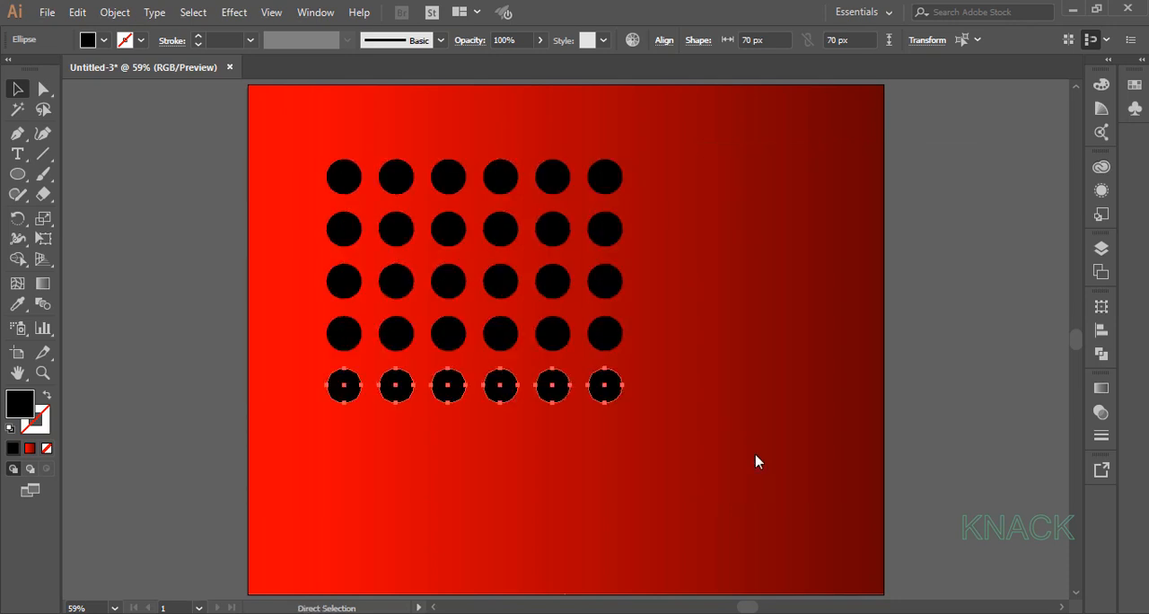
Repeat the row copy once more for a sixth row of circles and group the entire grid.
key(ctrl+d)
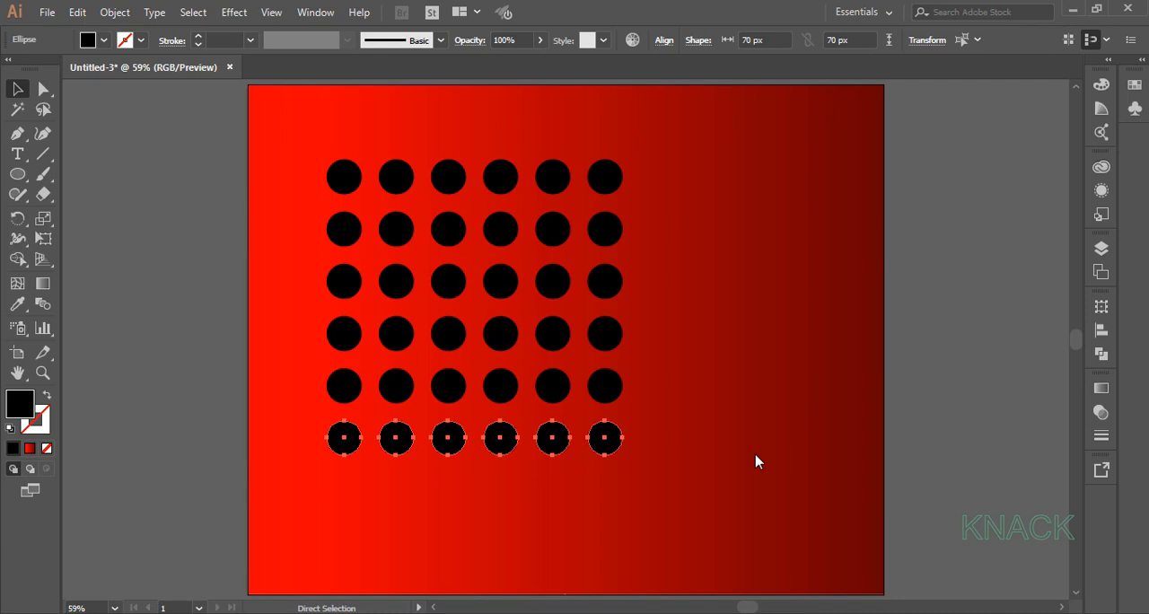
key(ctrl+a)
click(114, 12)
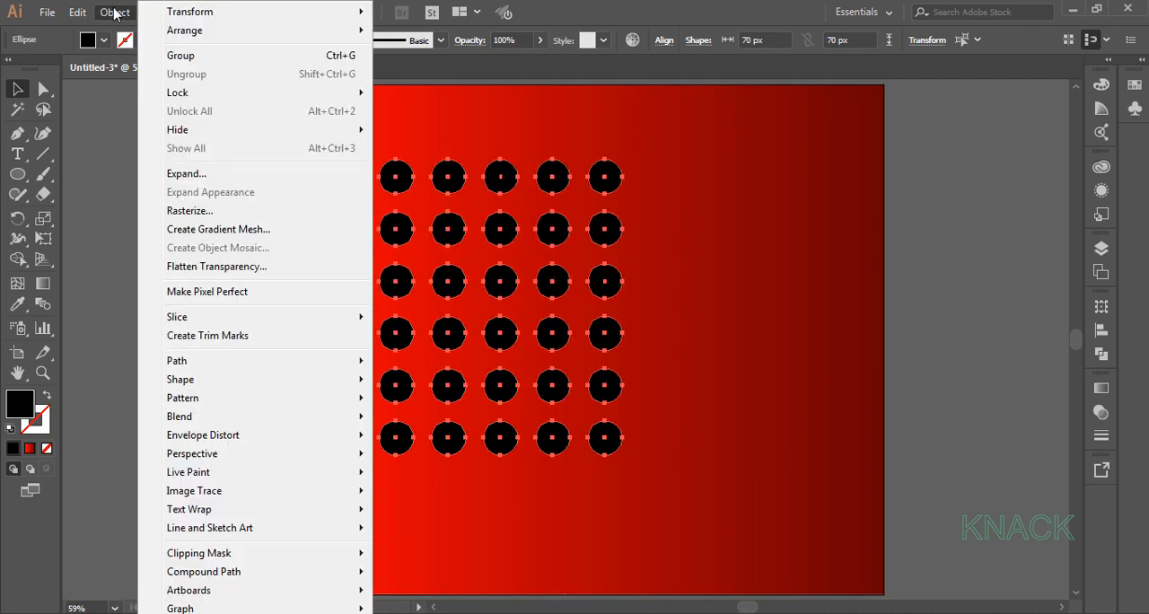
click(188, 56)
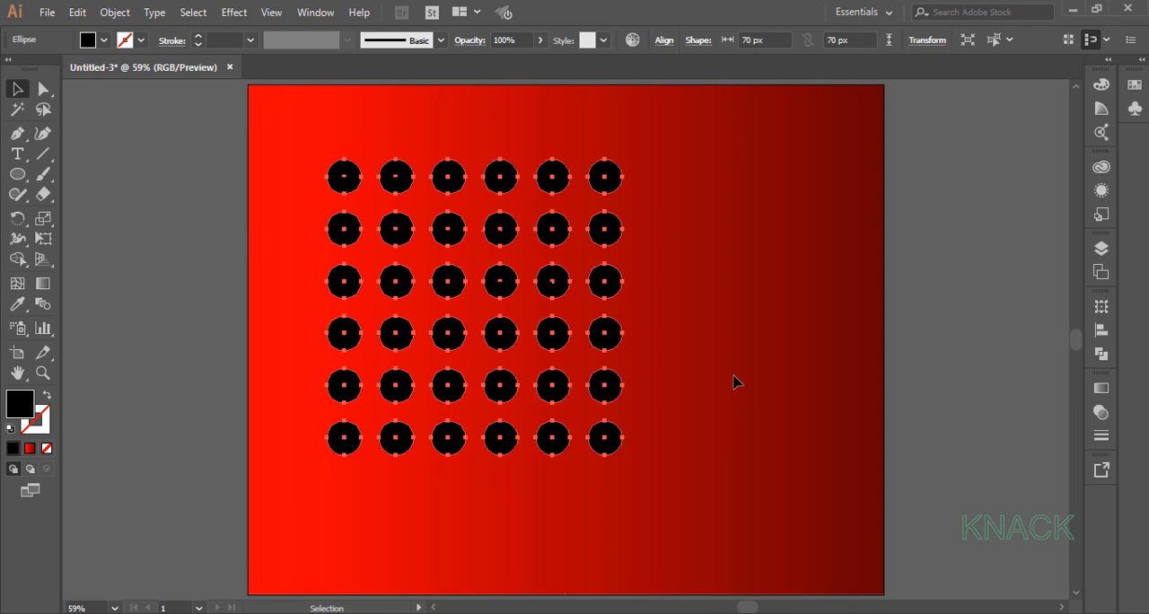
Centre the circle group horizontally and vertically on the artboard.
click(1101, 331)
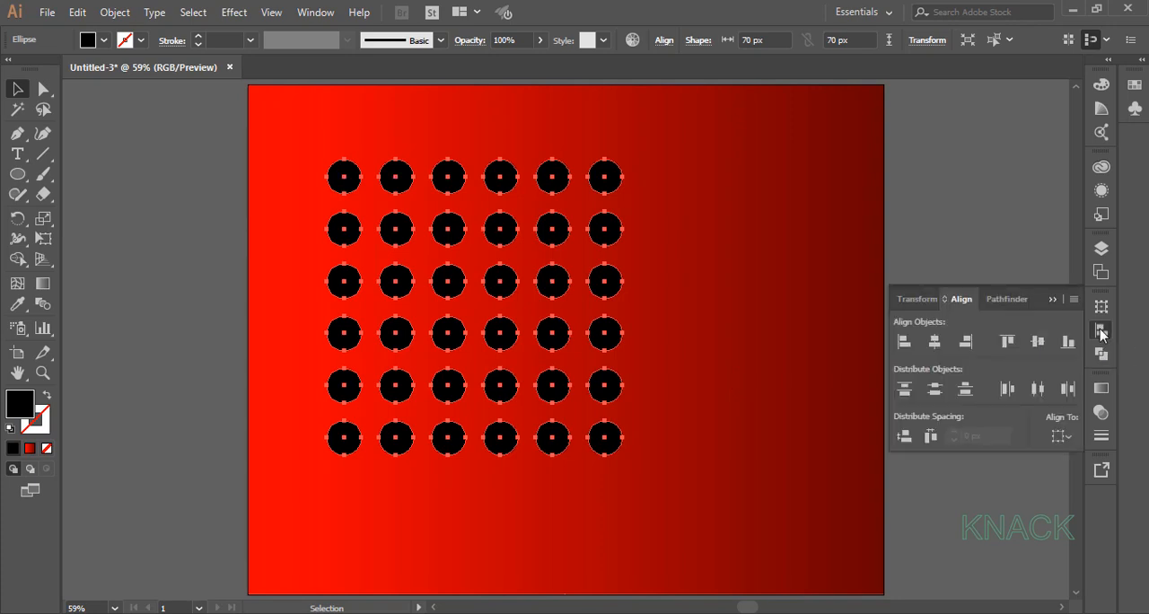
click(1058, 436)
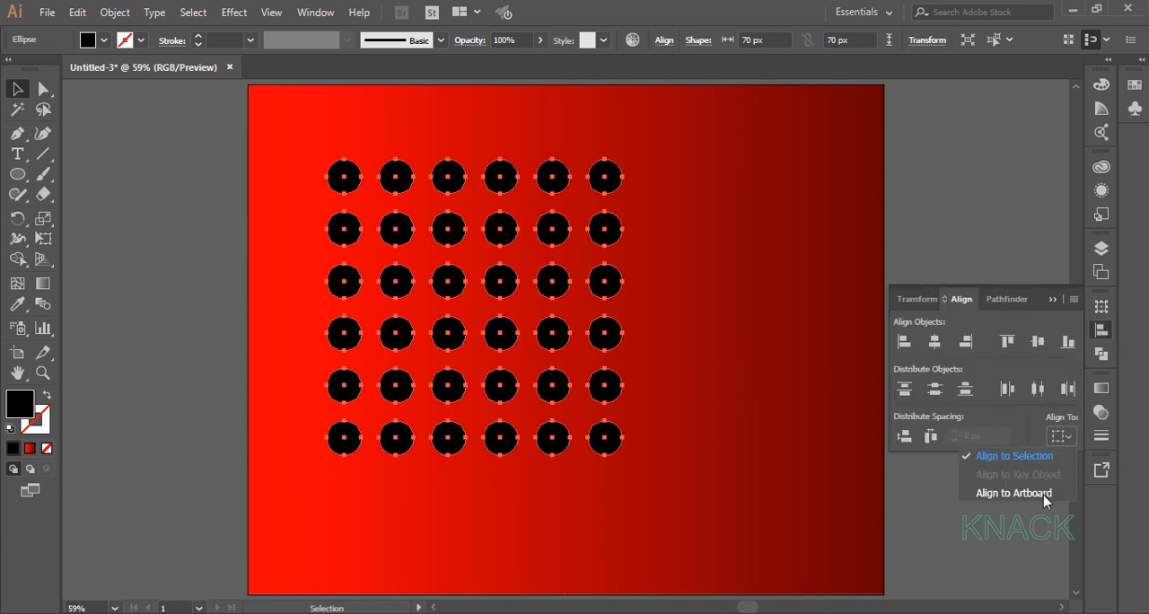
click(1043, 494)
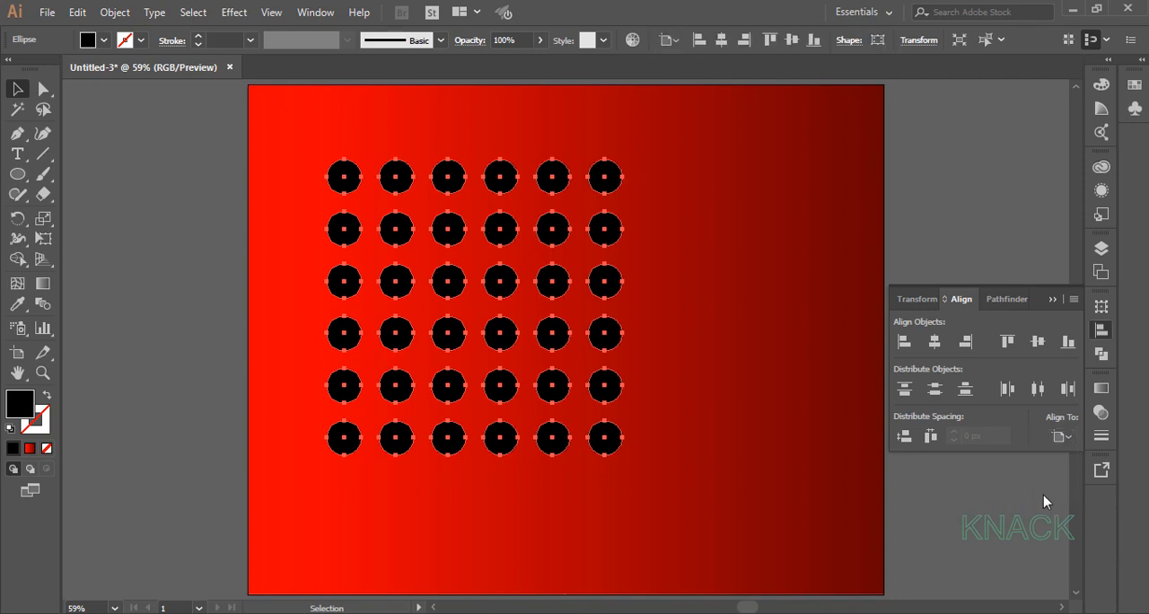
click(934, 342)
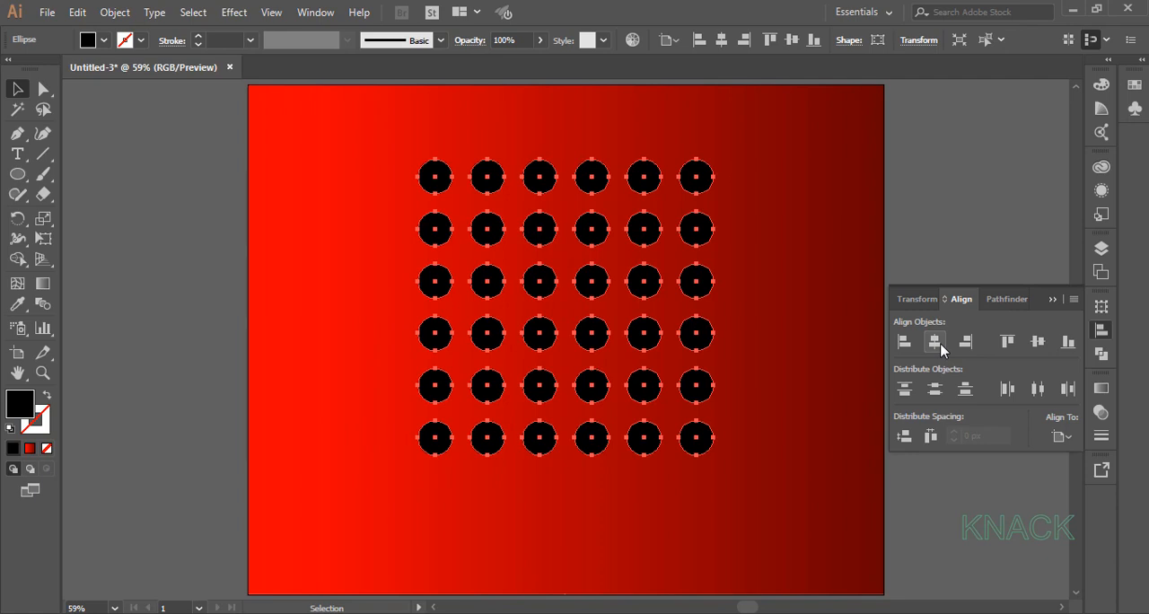
click(1038, 342)
click(1050, 299)
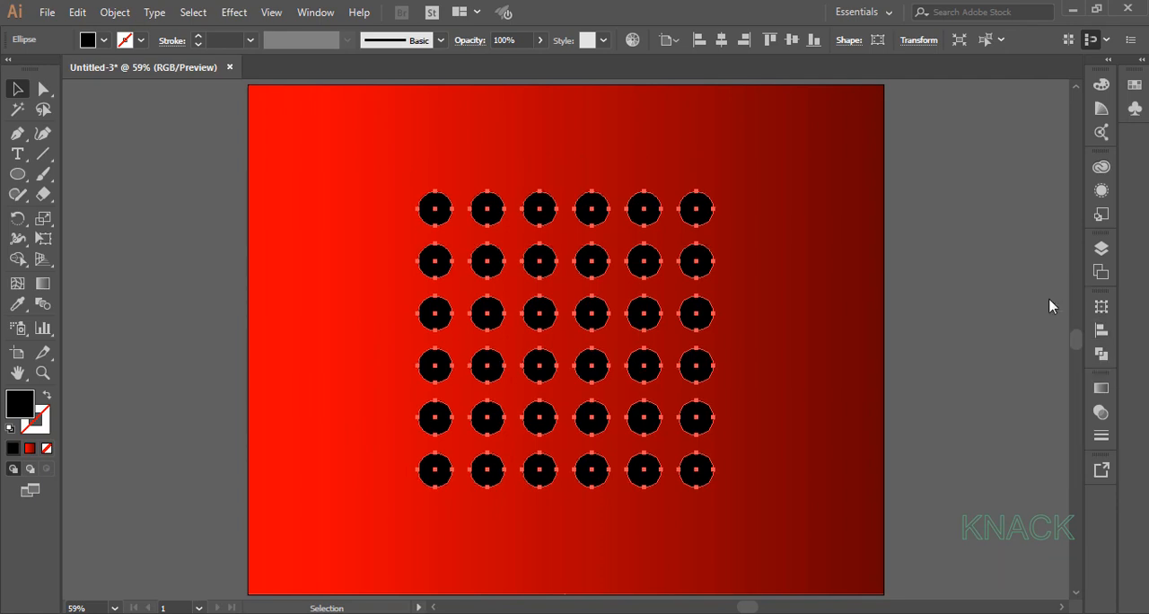
Shrink a copy of the grid pasted behind the original by 20% and centre its lower-right circle on the original's lower-right circle.
key(ctrl+c)
key(ctrl+b)
click(918, 41)
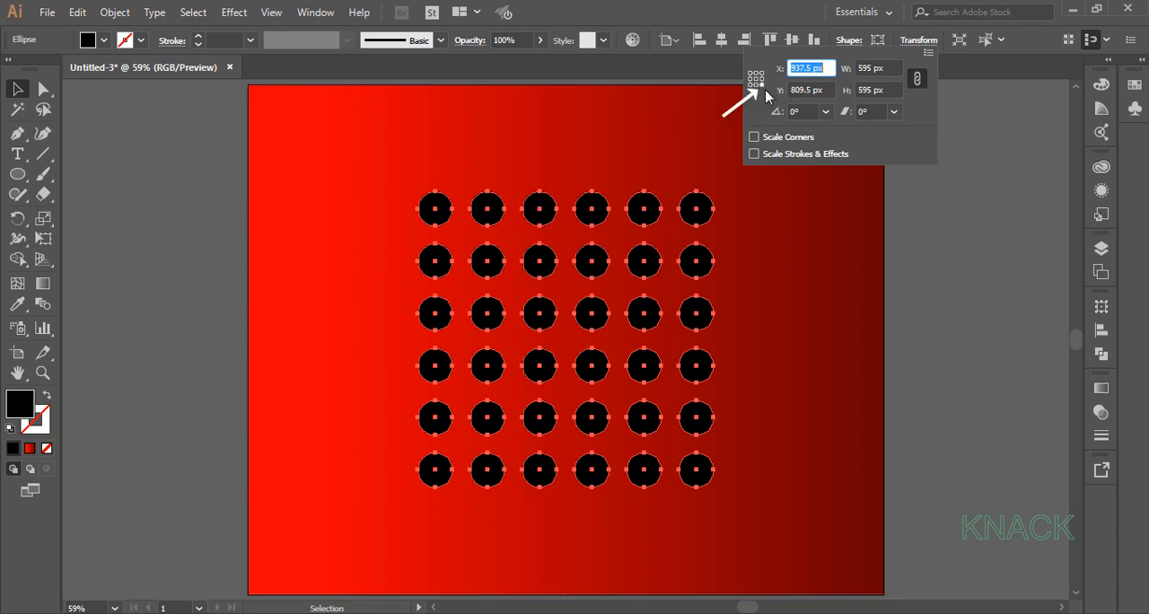
click(889, 68)
text(-20)
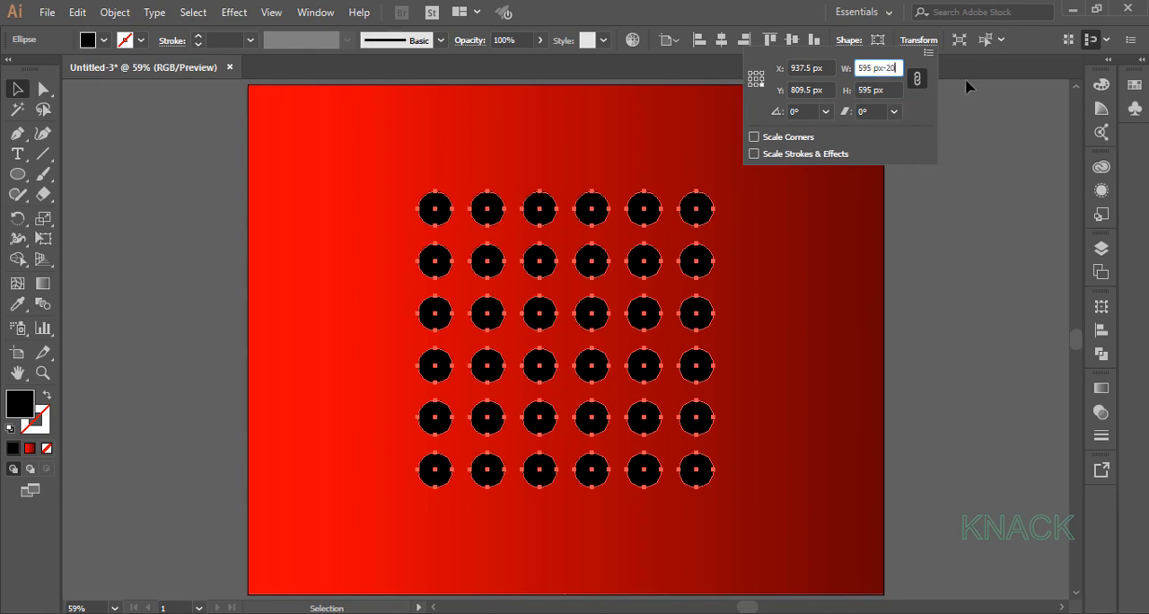
text(%)
key(alt+Return)
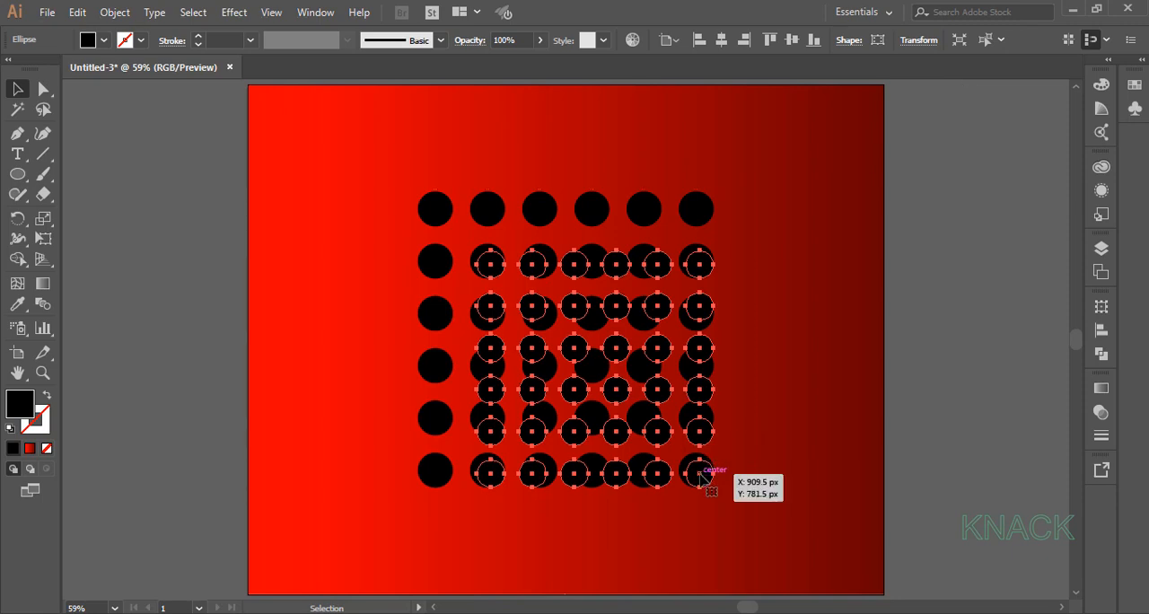
drag(701, 478, 699, 475)
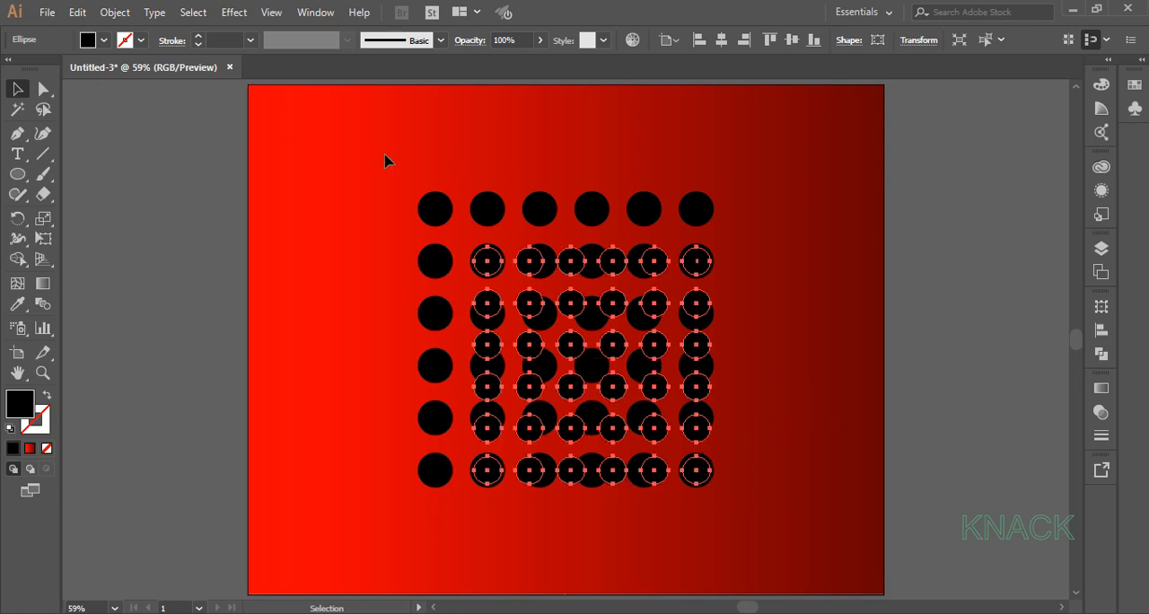
Blend the original and smaller circle grids with Specified Steps spacing of 100.
drag(375, 154, 700, 533)
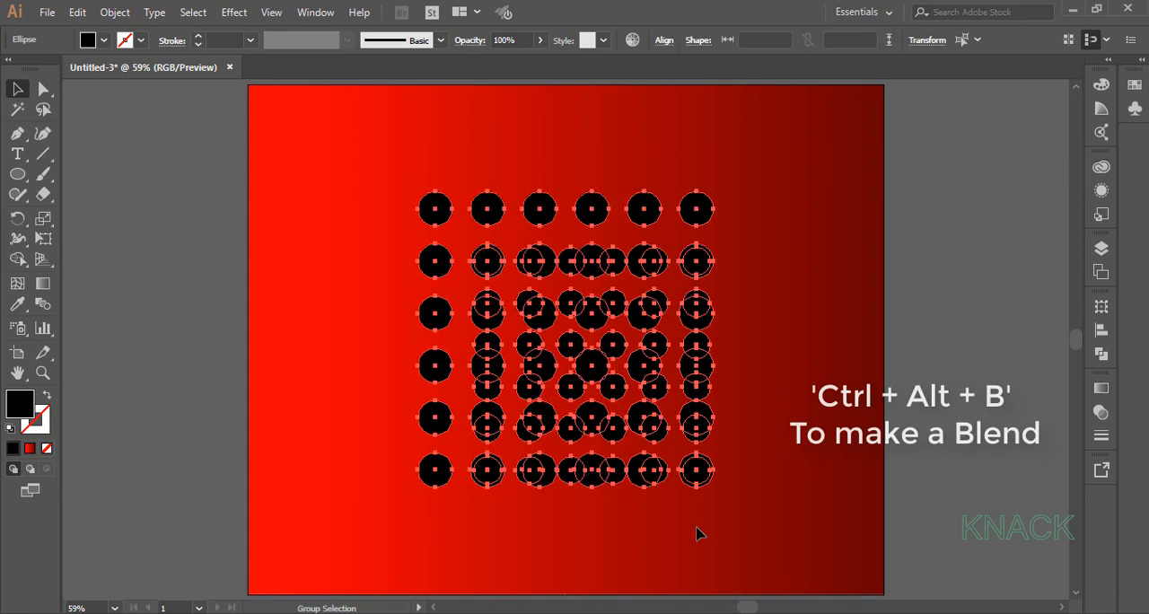
key(ctrl+alt+b)
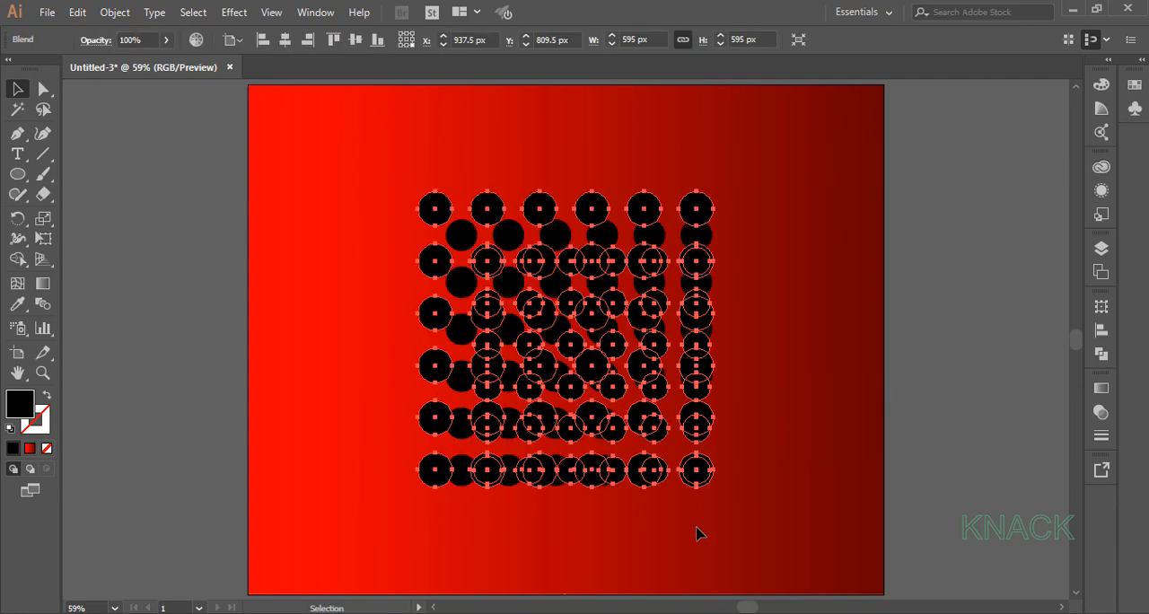
double_click(43, 305)
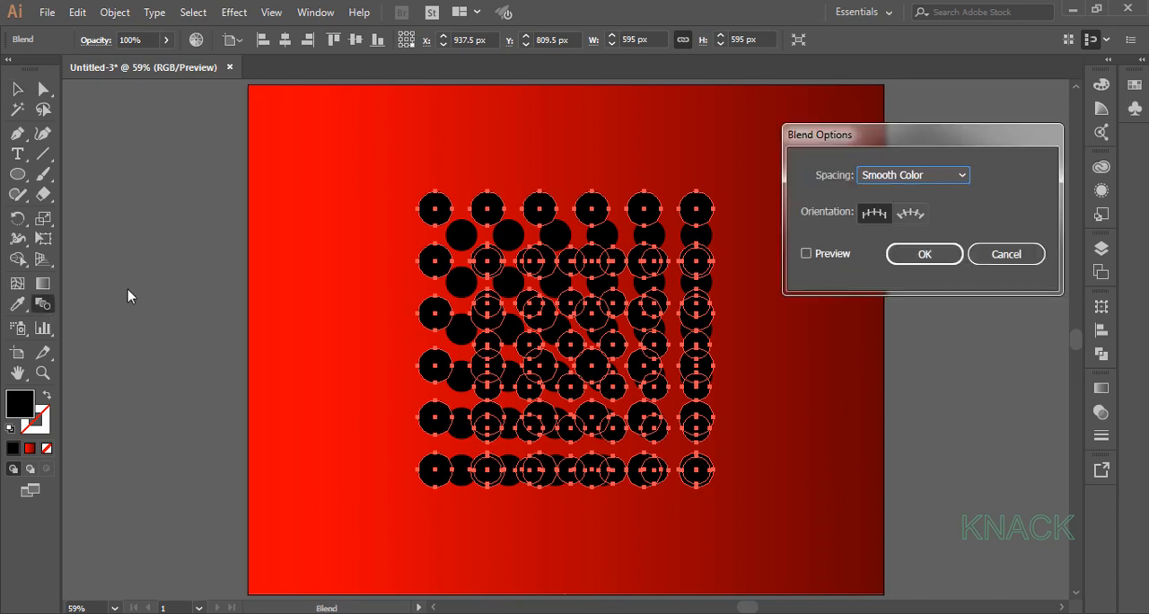
click(928, 177)
click(913, 213)
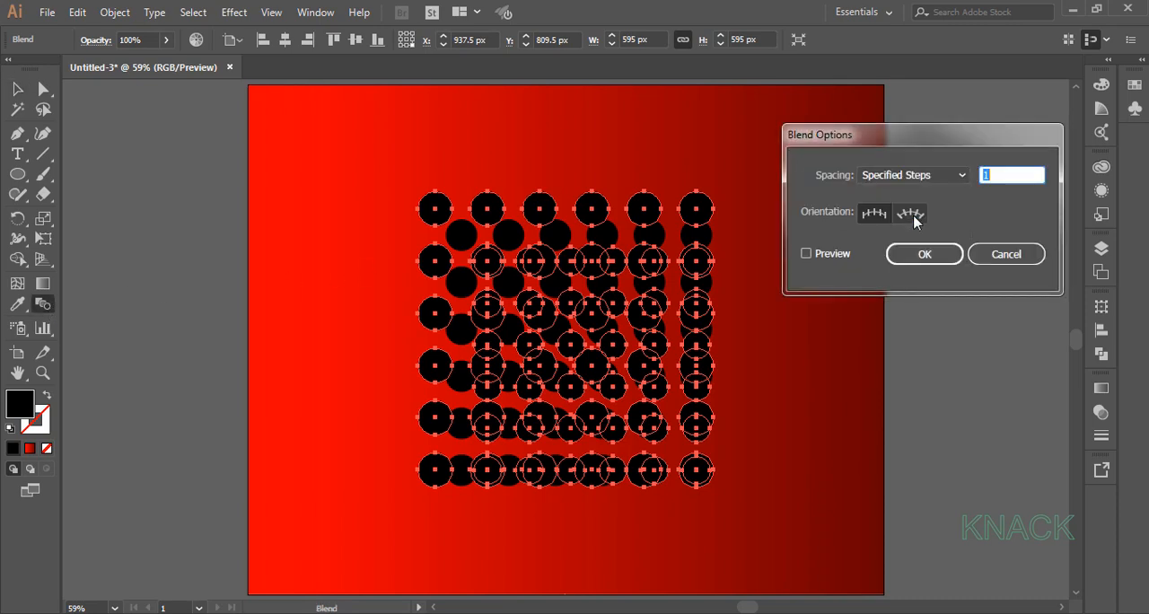
text(100)
click(925, 253)
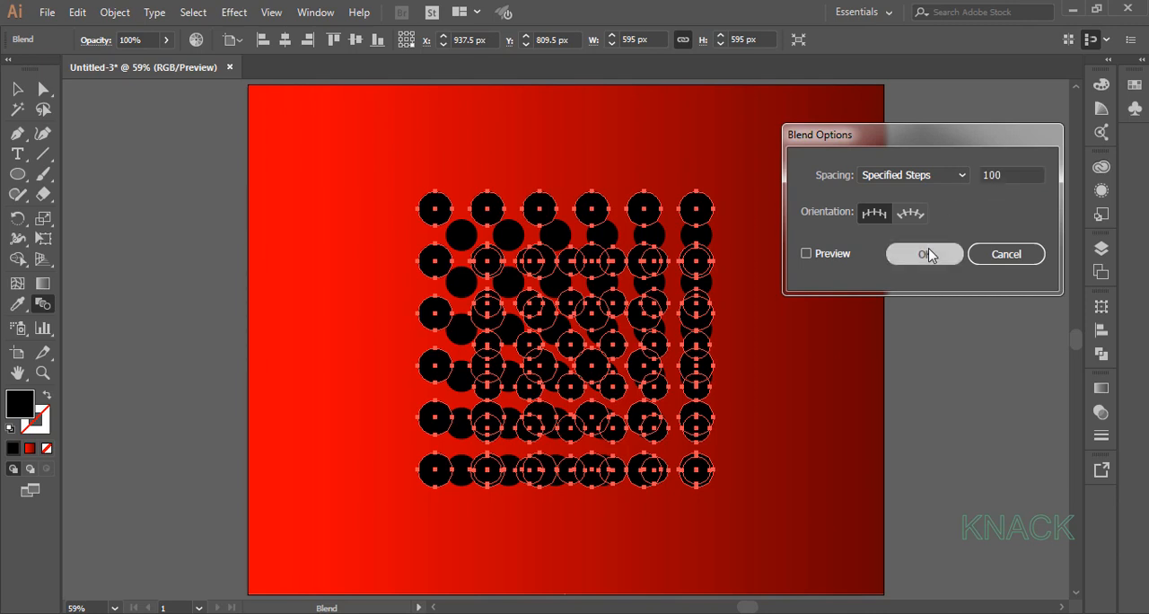
key(v)
Set the opacity of the smaller back group inside the DESIGN layer's blend to 0%.
click(1101, 251)
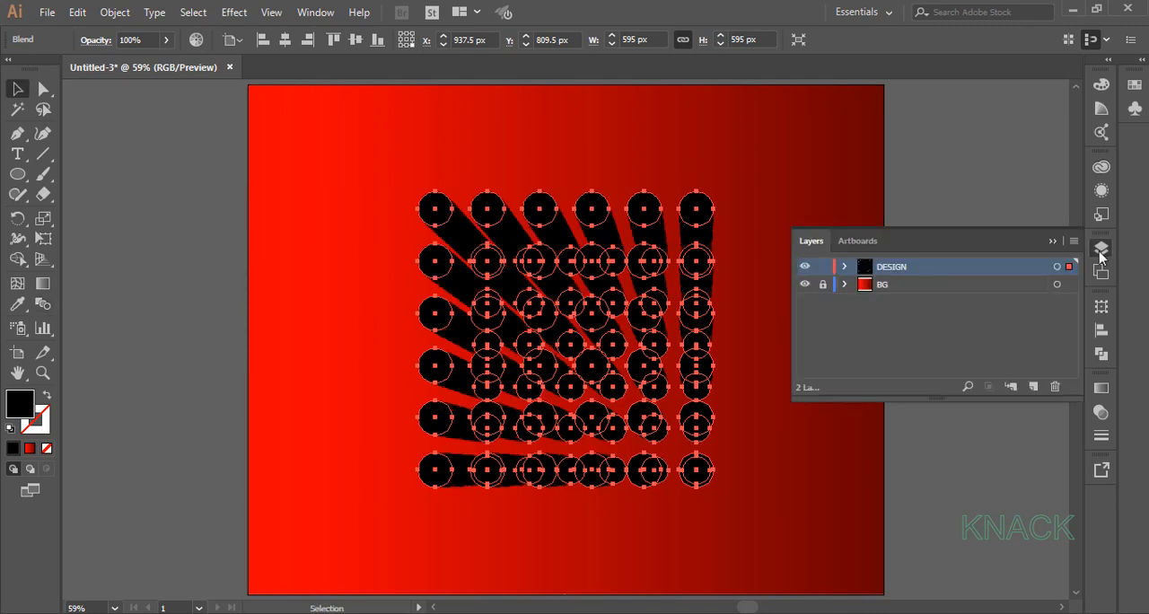
click(845, 268)
click(865, 286)
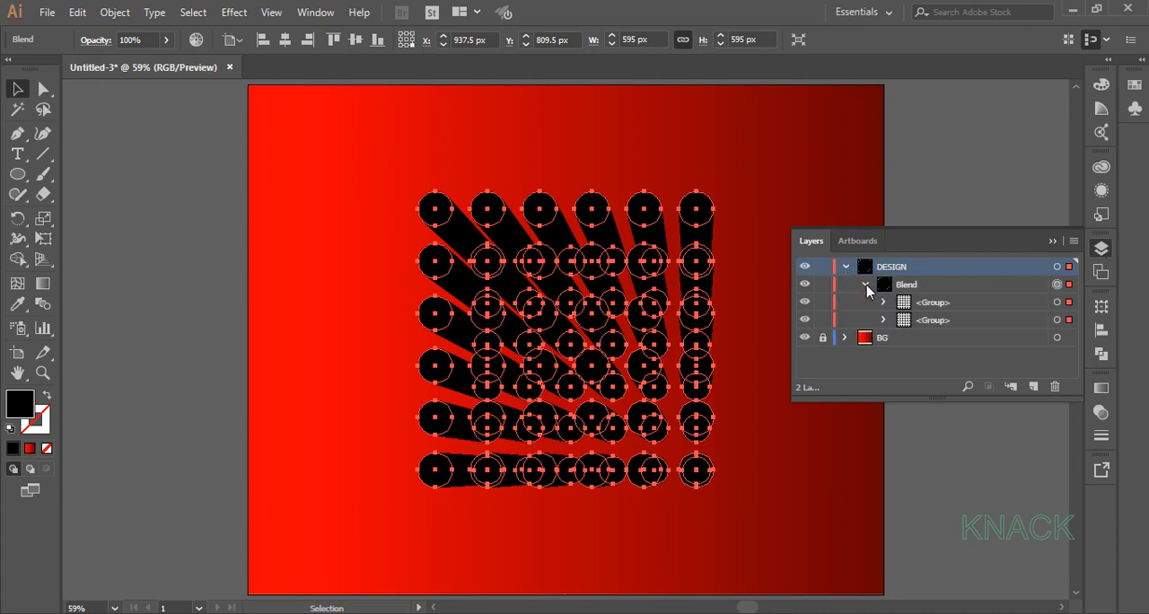
click(1068, 321)
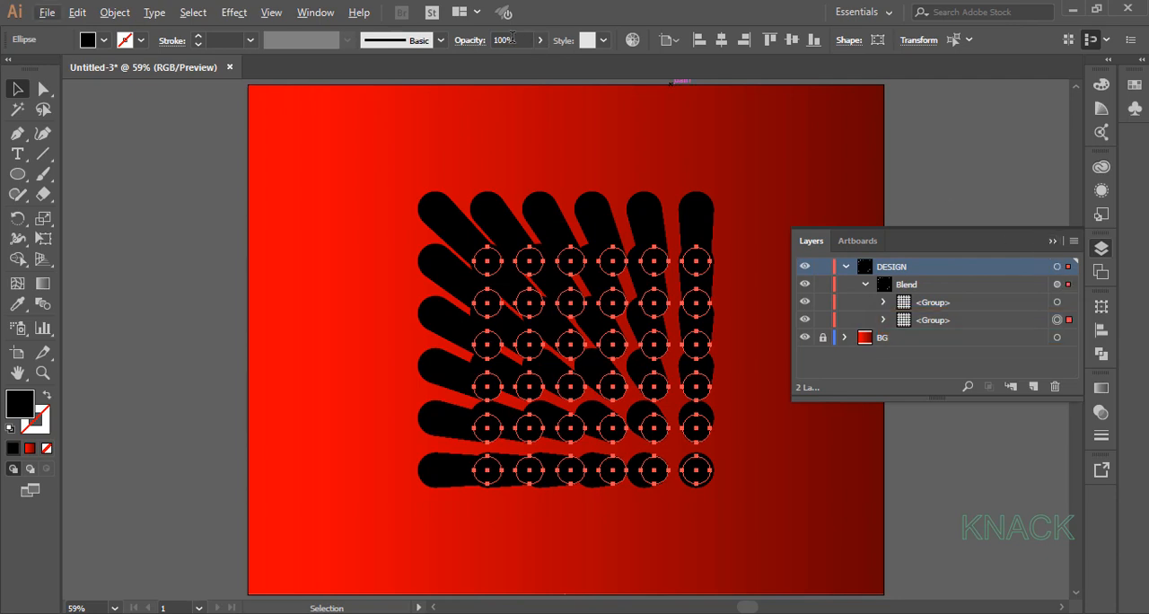
drag(522, 38, 489, 40)
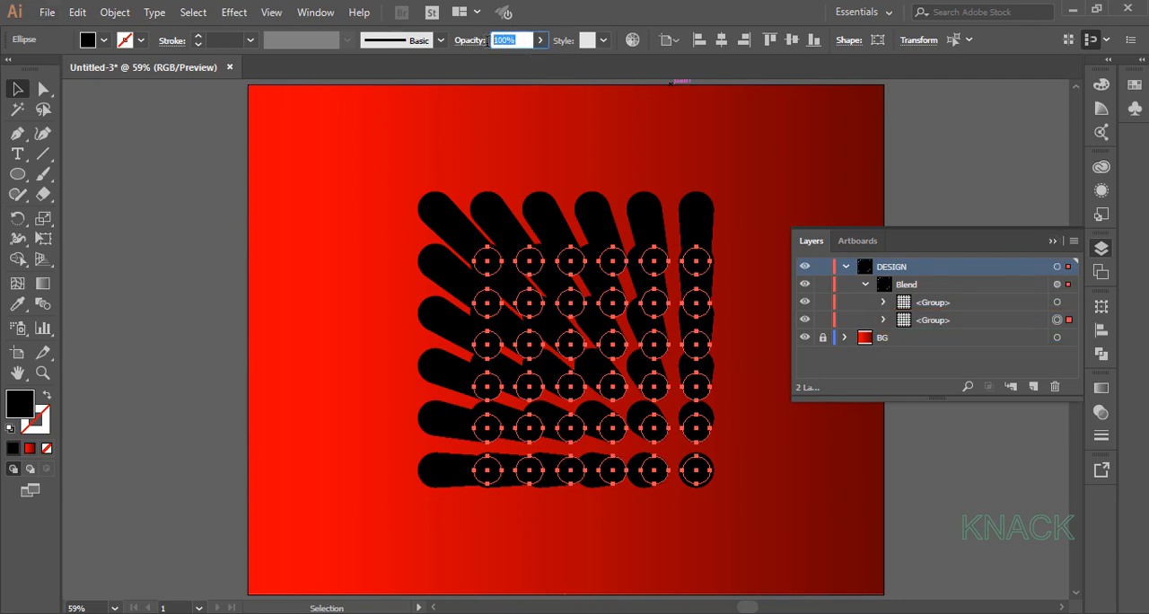
text(0)
key(Return)
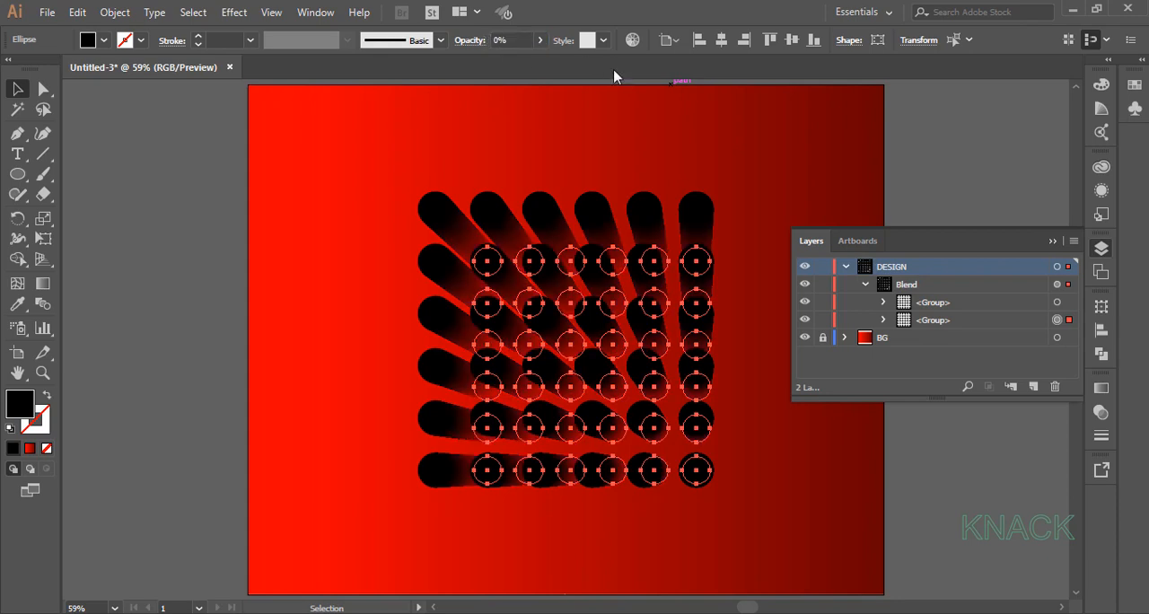
click(1053, 243)
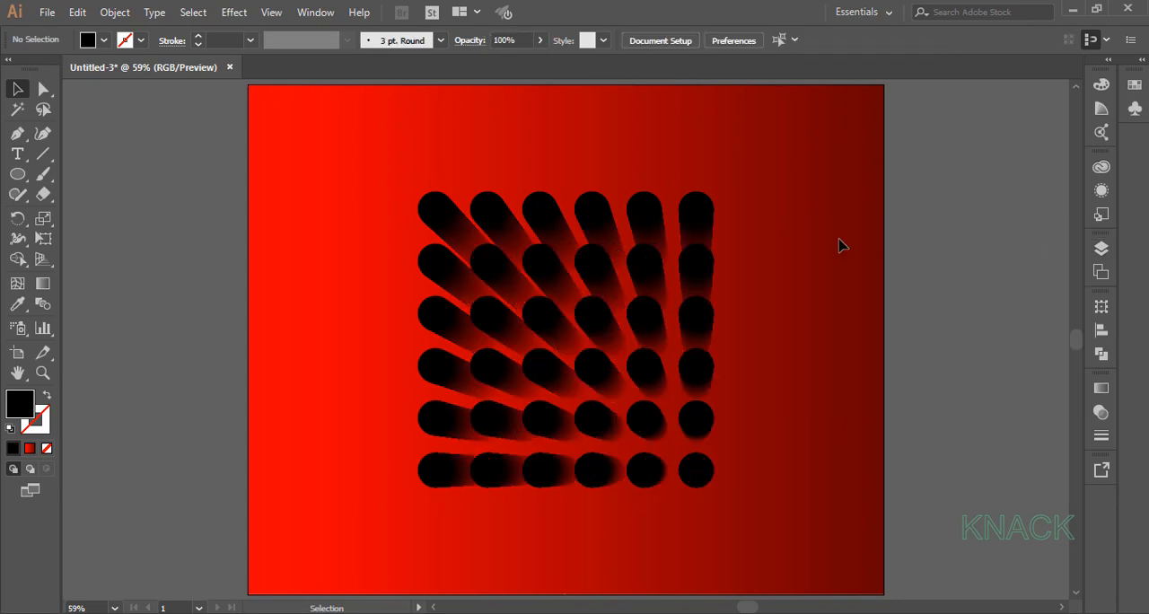